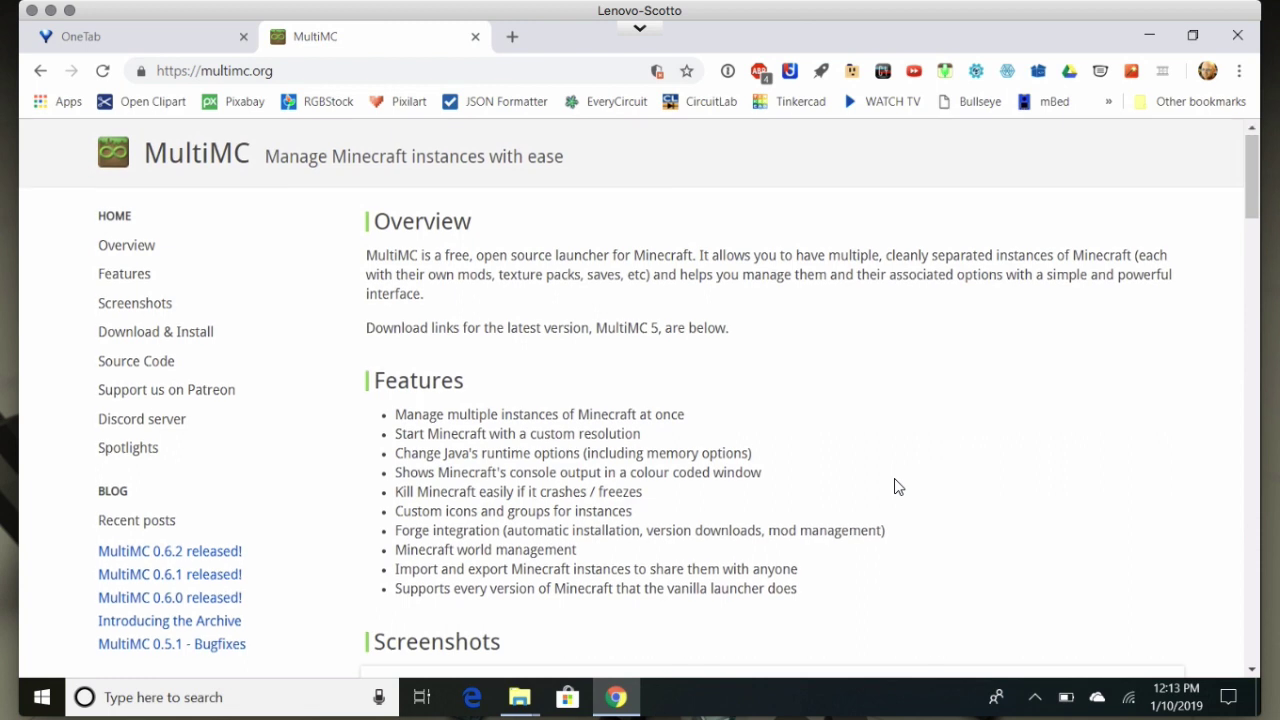
Browse the MultiMC site and jump to its Download & Install section.
{"action": "scroll", "coordinate": [897, 487], "scroll_direction": "down", "scroll_amount": 1}
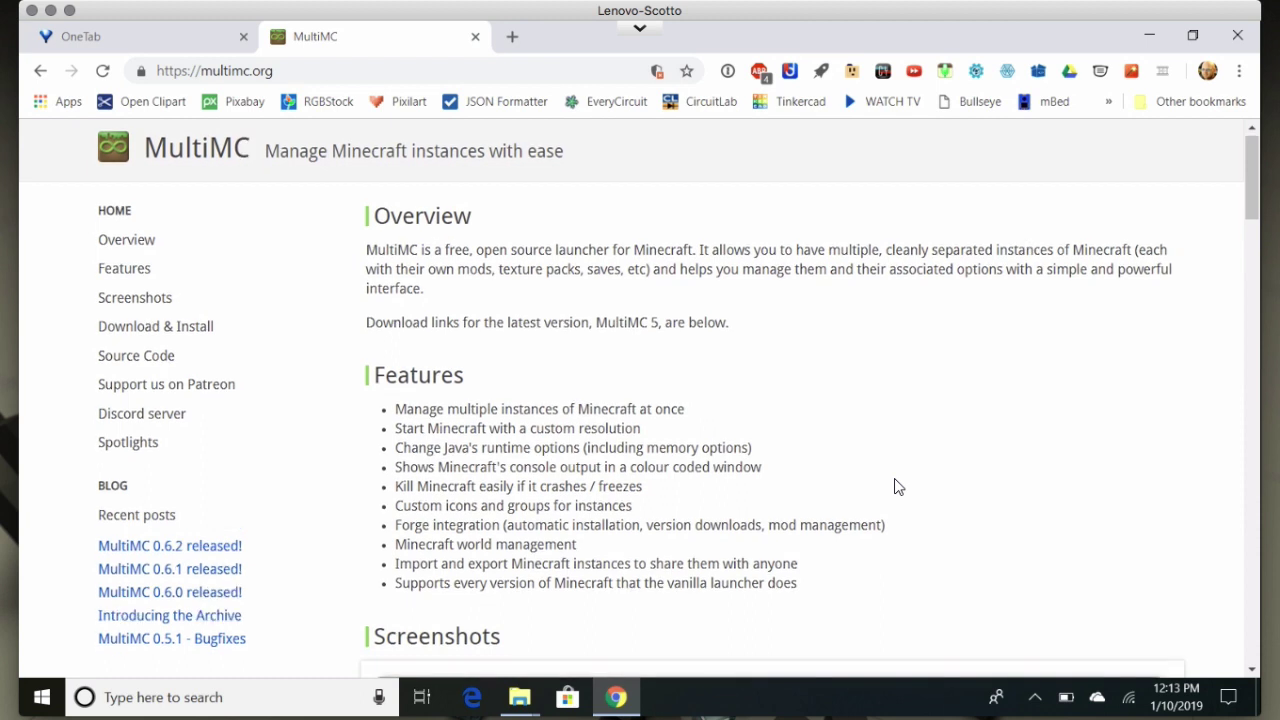
{"action": "scroll", "coordinate": [897, 487], "scroll_direction": "down", "scroll_amount": 1}
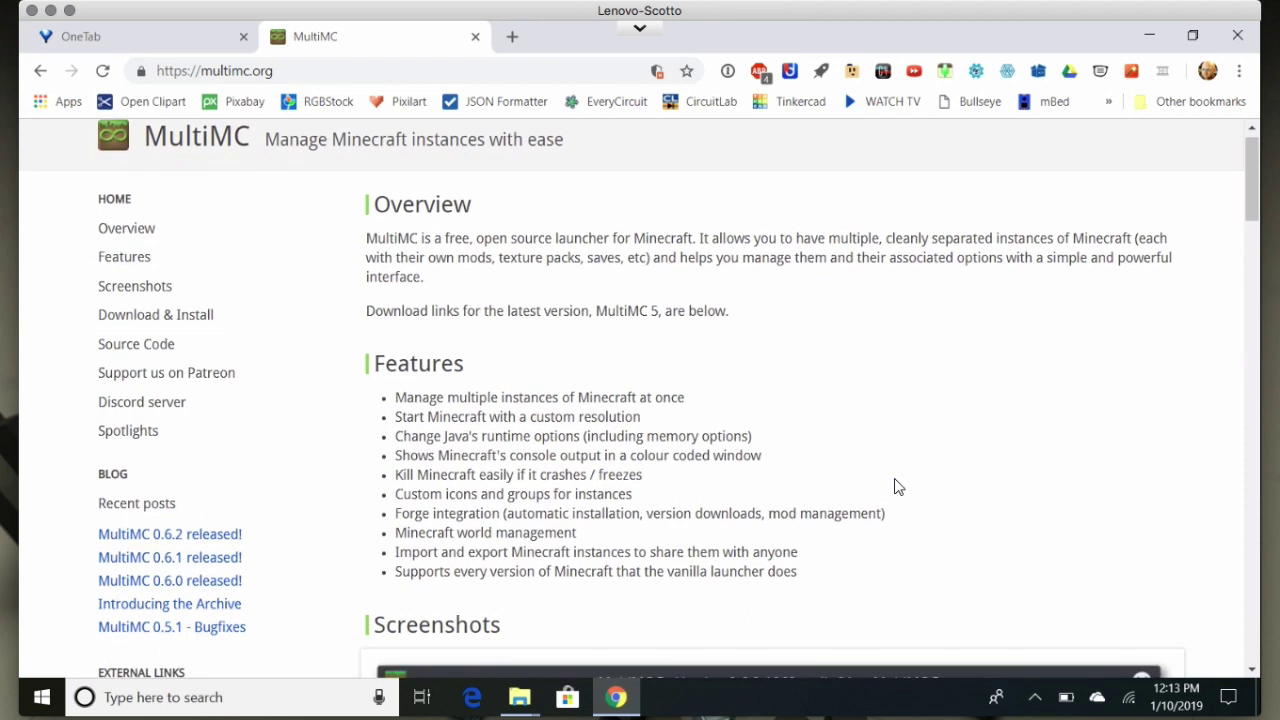
{"action": "scroll", "coordinate": [897, 487], "scroll_direction": "down", "scroll_amount": 1}
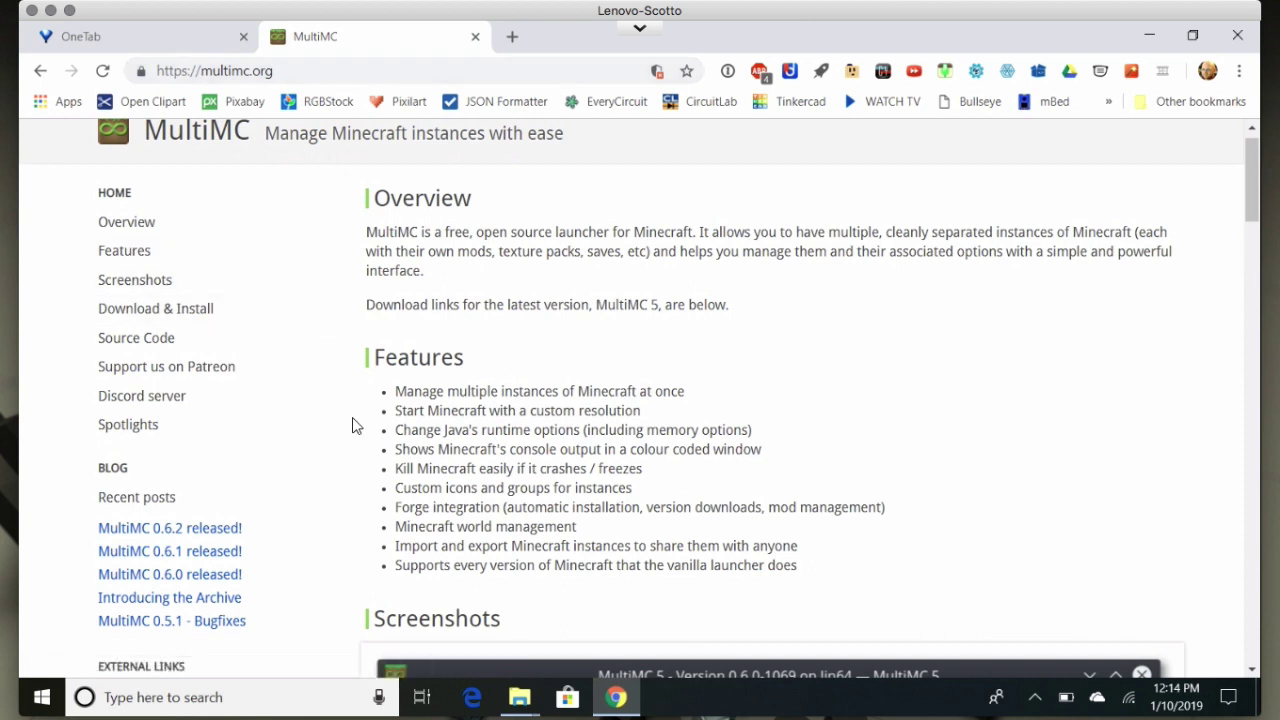
{"action": "scroll", "coordinate": [352, 425], "scroll_direction": "down", "scroll_amount": 3}
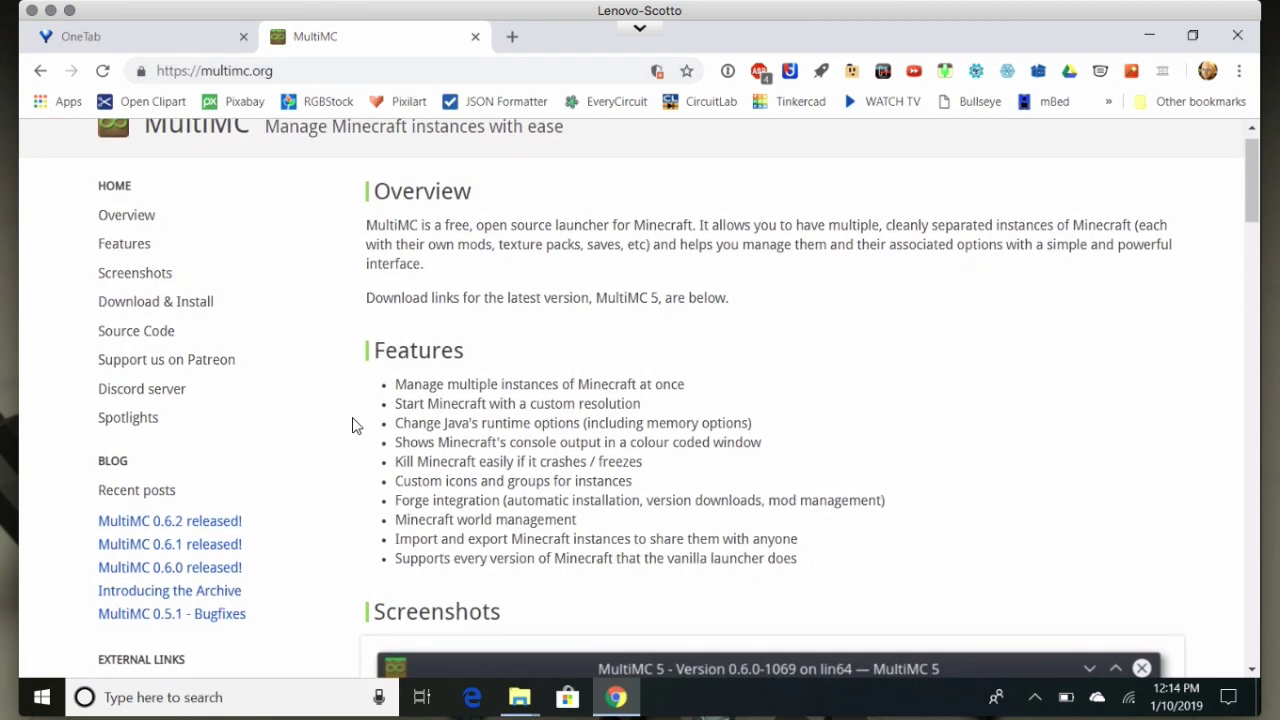
{"action": "scroll", "coordinate": [326, 414], "scroll_direction": "up", "scroll_amount": 3}
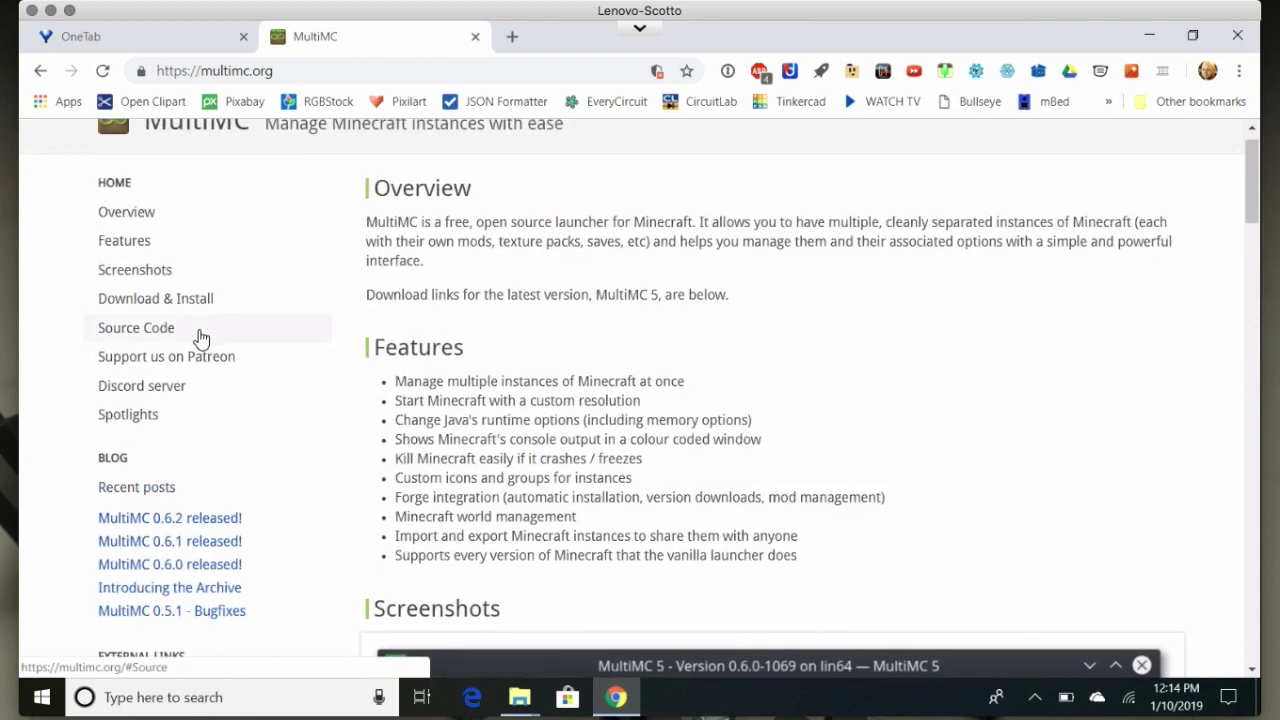
{"action": "left_click", "coordinate": [183, 298]}
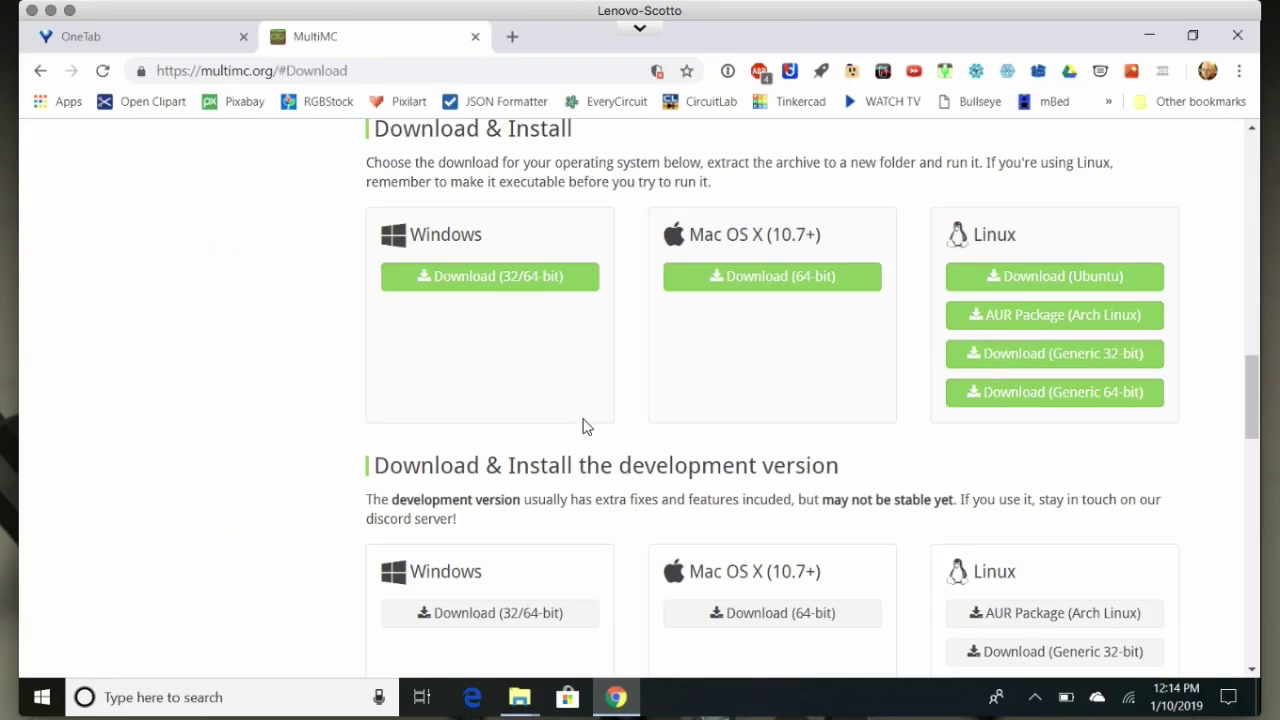
Download the Windows build mmc-stable-win32.zip, then minimize Chrome to show the desktop.
{"action": "scroll", "coordinate": [351, 458], "scroll_direction": "down", "scroll_amount": 1}
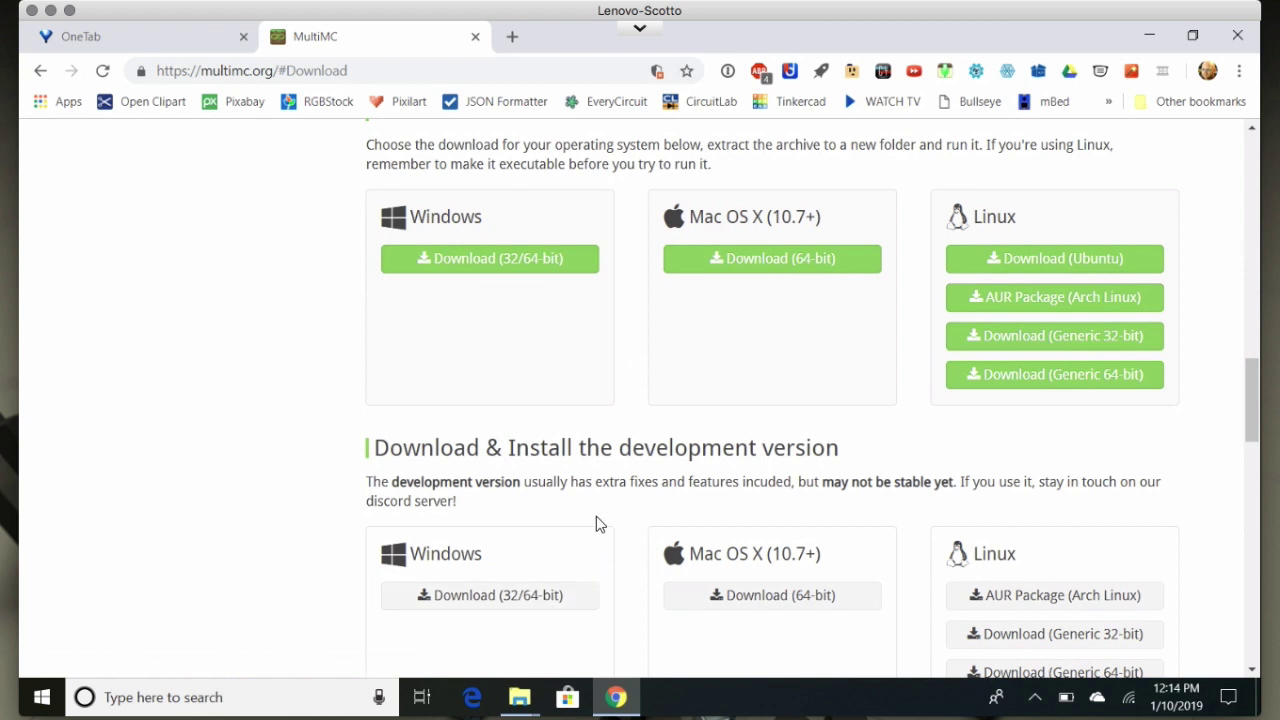
{"action": "scroll", "coordinate": [598, 522], "scroll_direction": "down", "scroll_amount": 1}
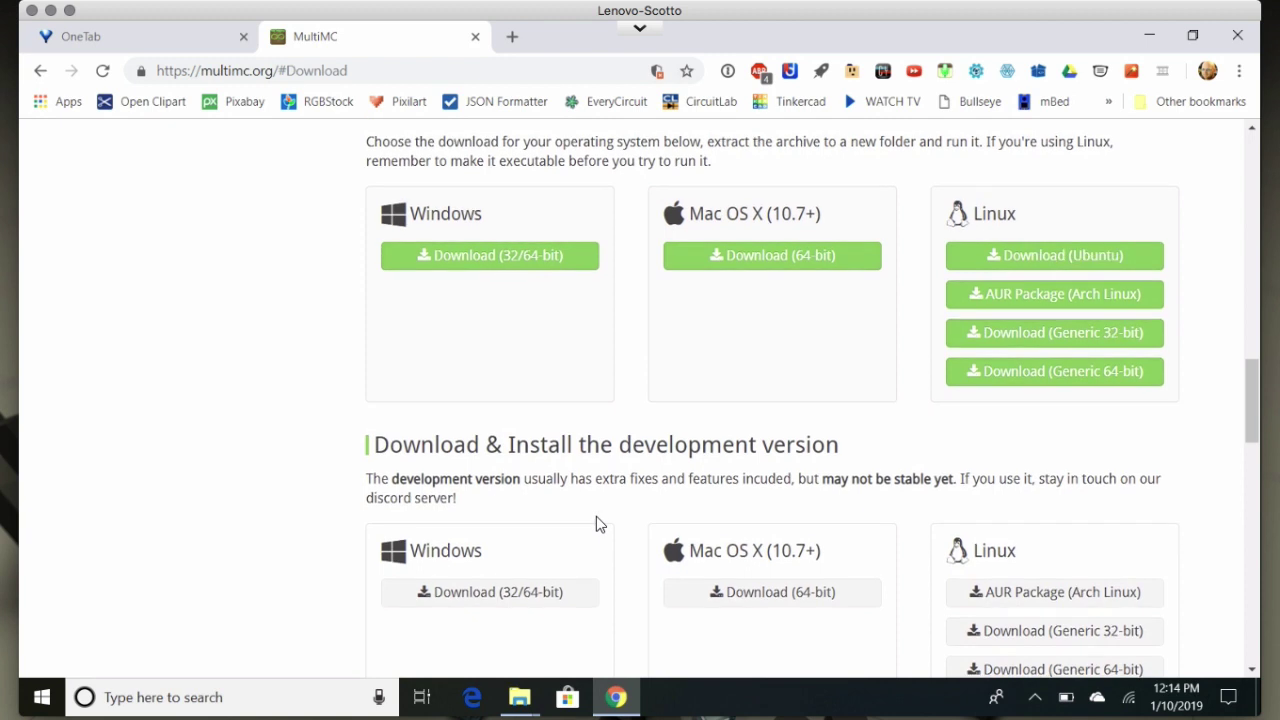
{"action": "scroll", "coordinate": [596, 516], "scroll_direction": "down", "scroll_amount": 1}
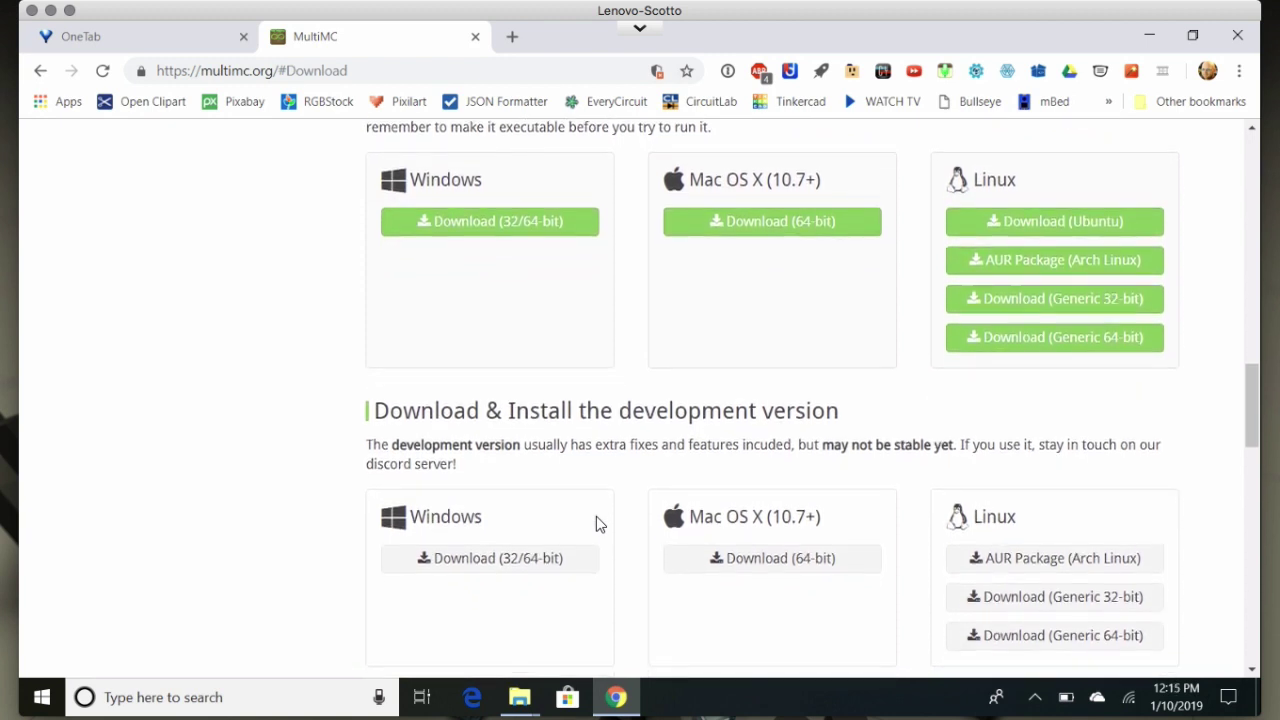
{"action": "scroll", "coordinate": [596, 516], "scroll_direction": "down", "scroll_amount": 1}
{"action": "scroll", "coordinate": [595, 522], "scroll_direction": "up", "scroll_amount": 1}
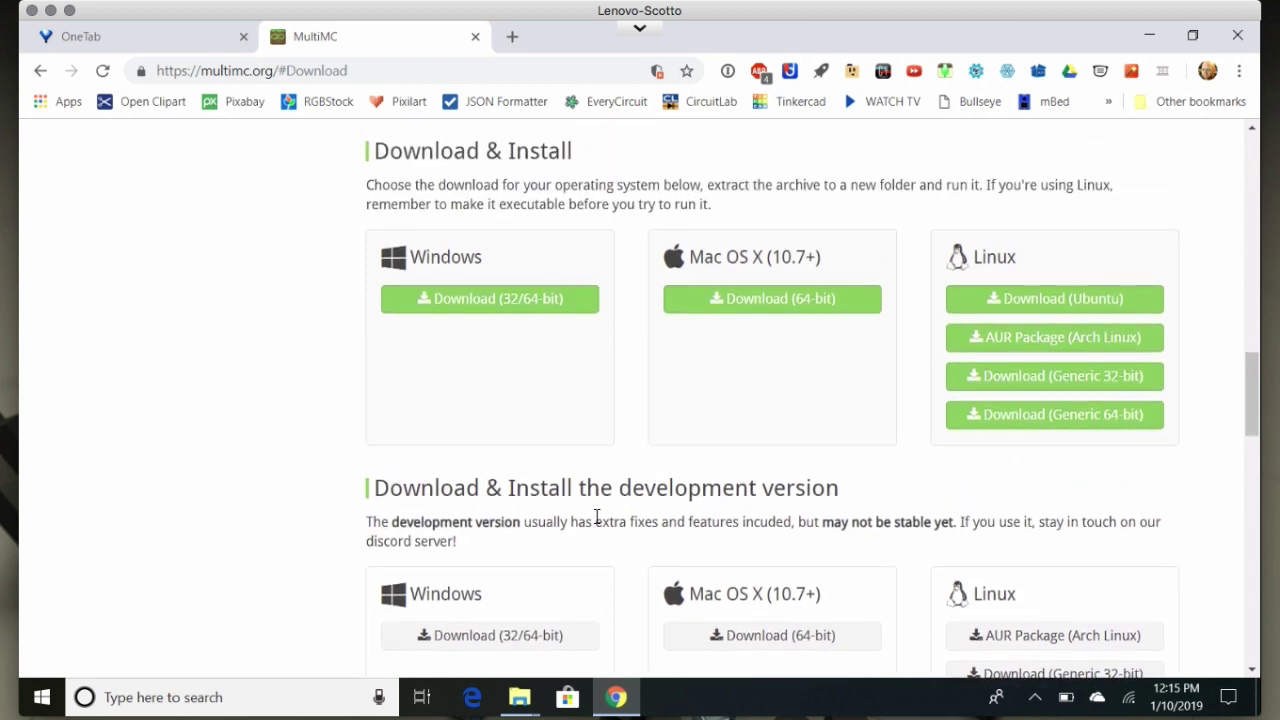
{"action": "left_click", "coordinate": [466, 296]}
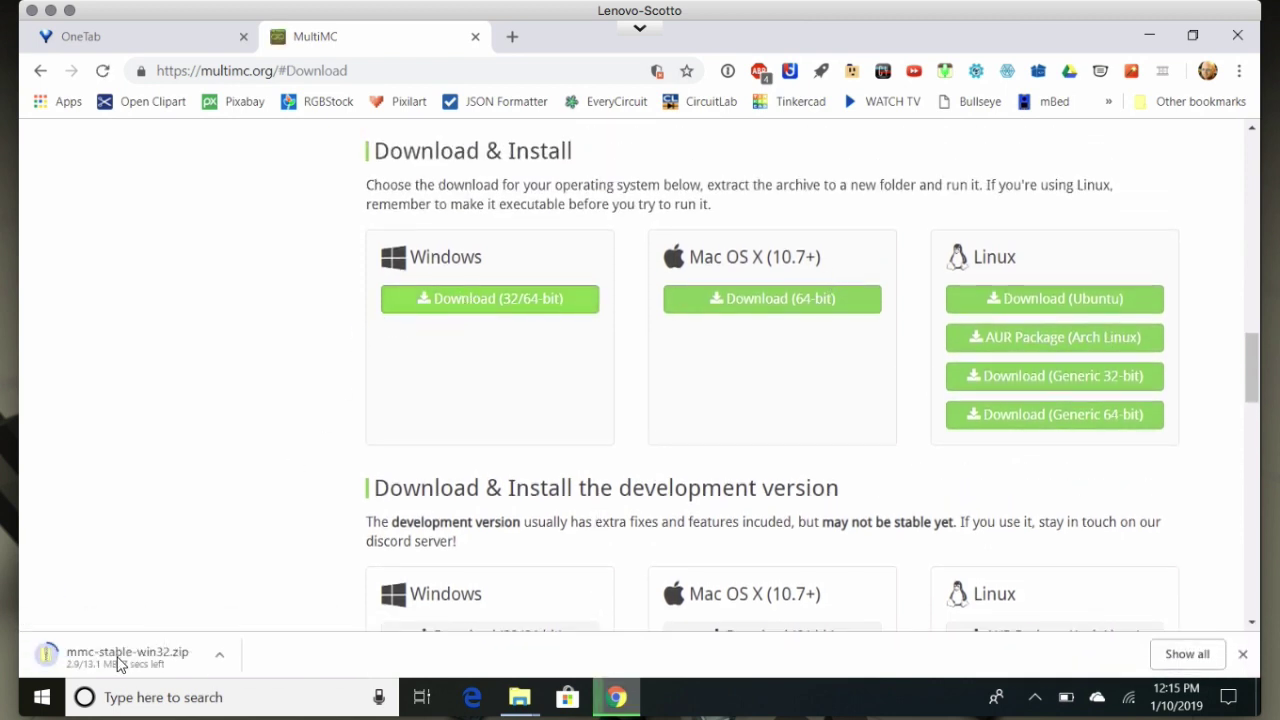
{"action": "left_click", "coordinate": [1148, 42]}
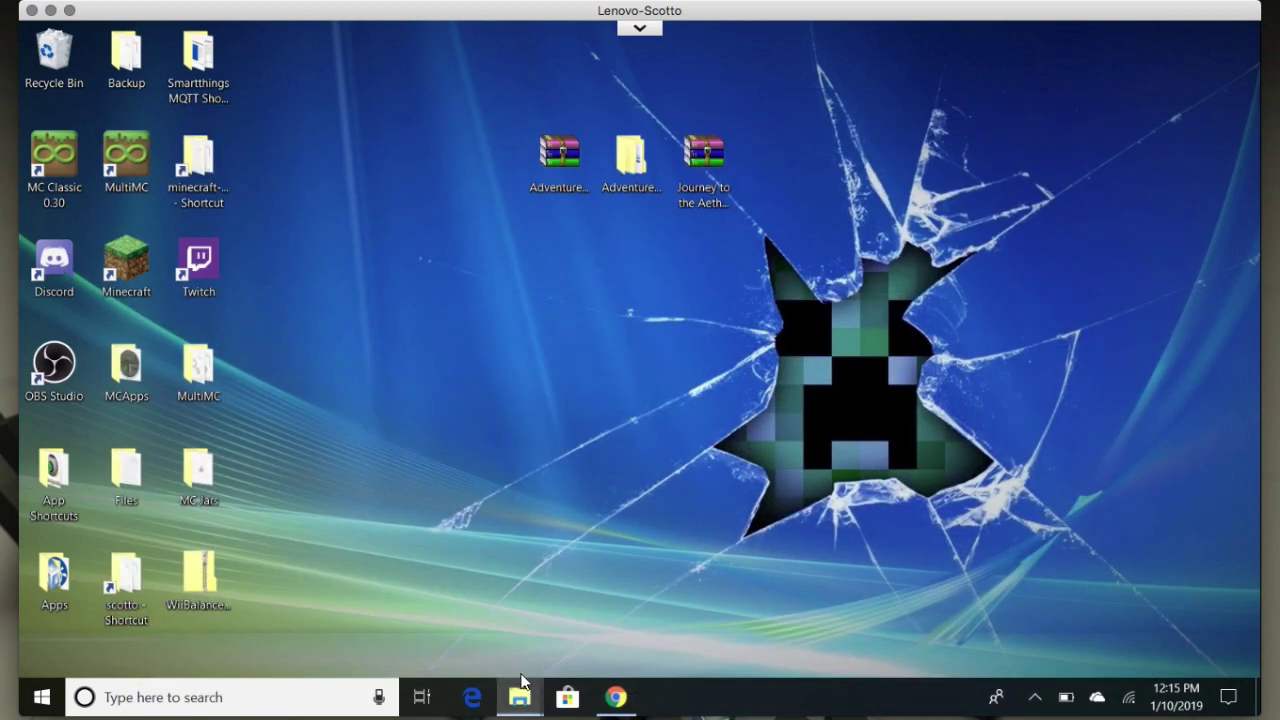
In Downloads, sort newest first and open mmc-stable-win32.zip to reach its MultiMC folder.
{"action": "mouse_move", "coordinate": [520, 697]}
{"action": "left_click", "coordinate": [575, 603]}
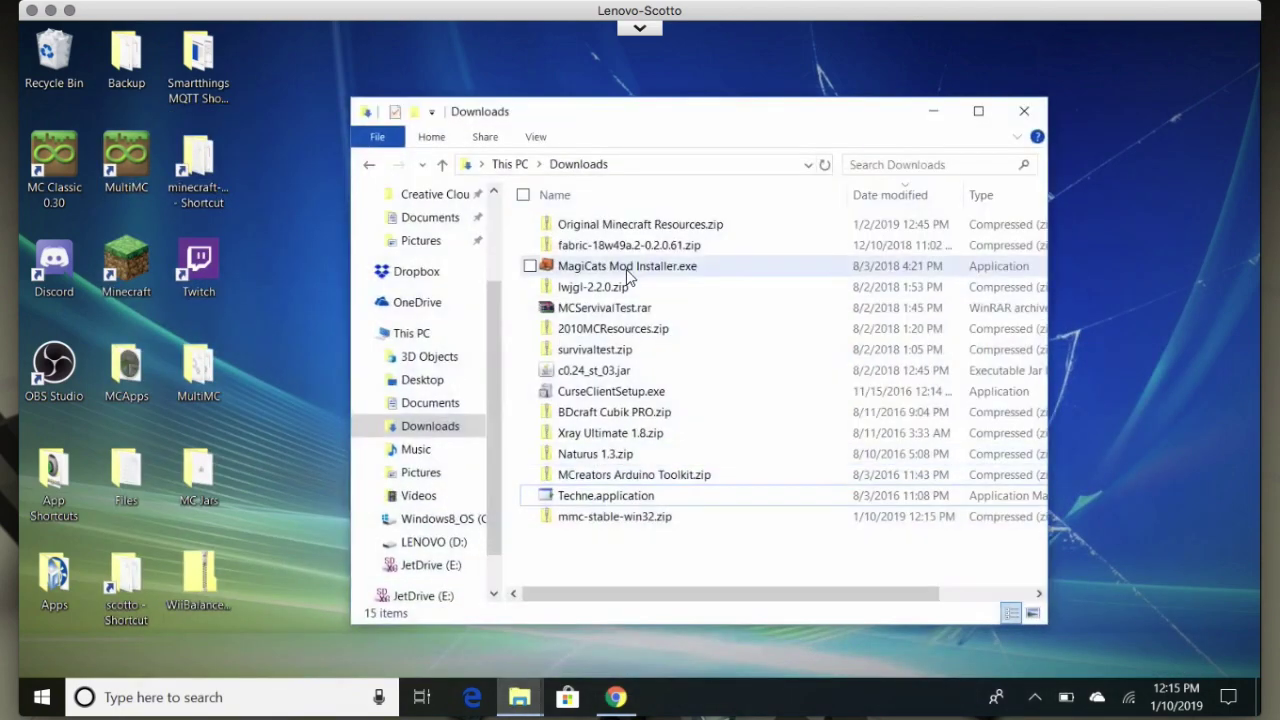
{"action": "left_click", "coordinate": [885, 198]}
{"action": "left_click", "coordinate": [885, 198]}
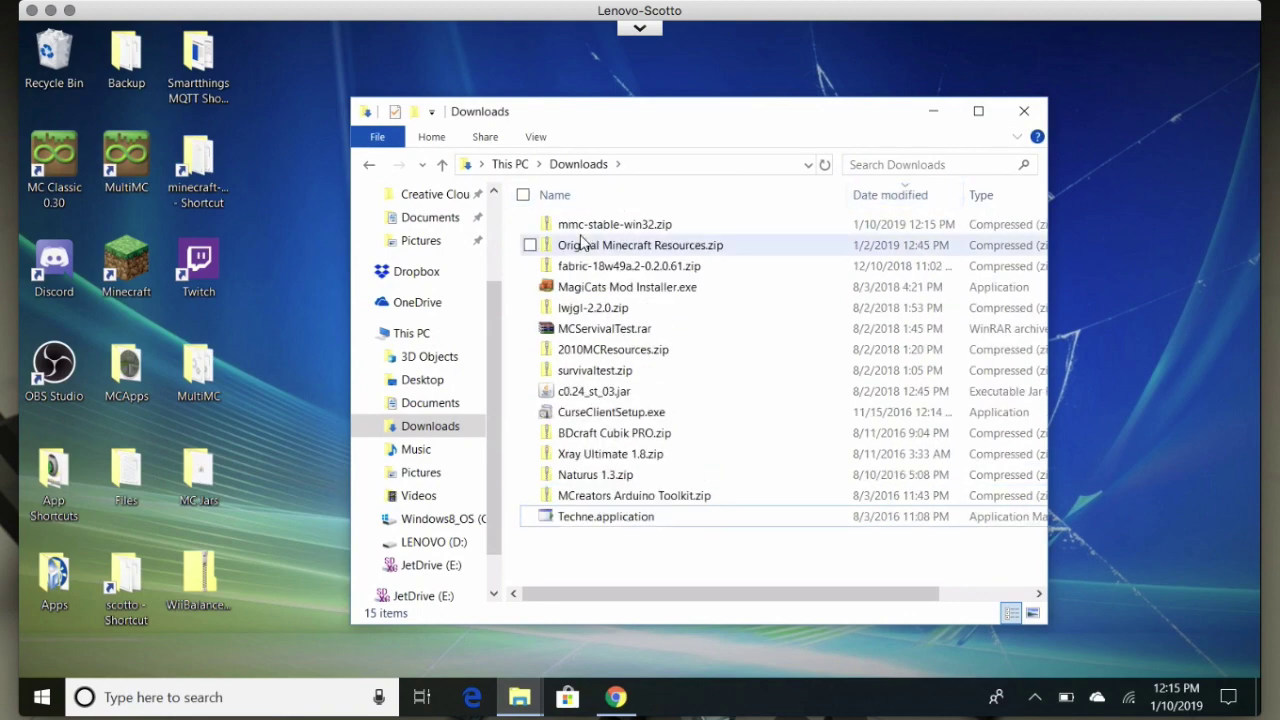
{"action": "left_click", "coordinate": [532, 225]}
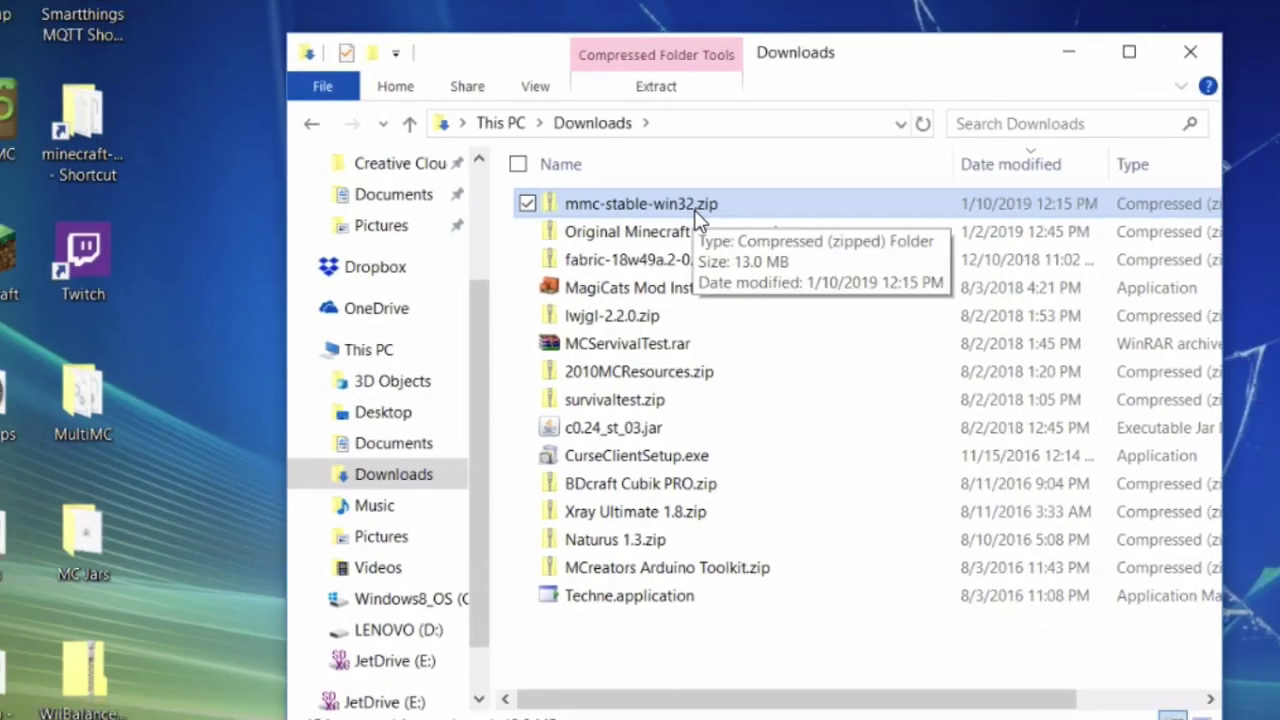
{"action": "double_click", "coordinate": [640, 208]}
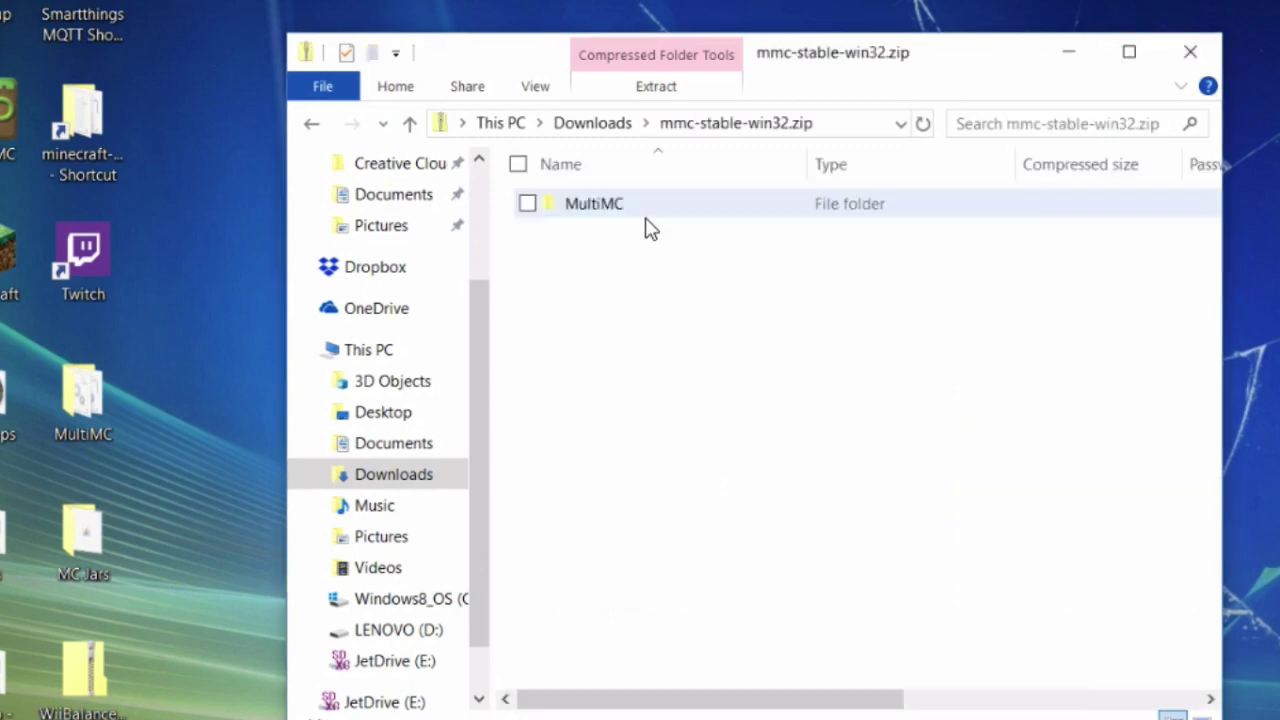
{"action": "left_click", "coordinate": [594, 208]}
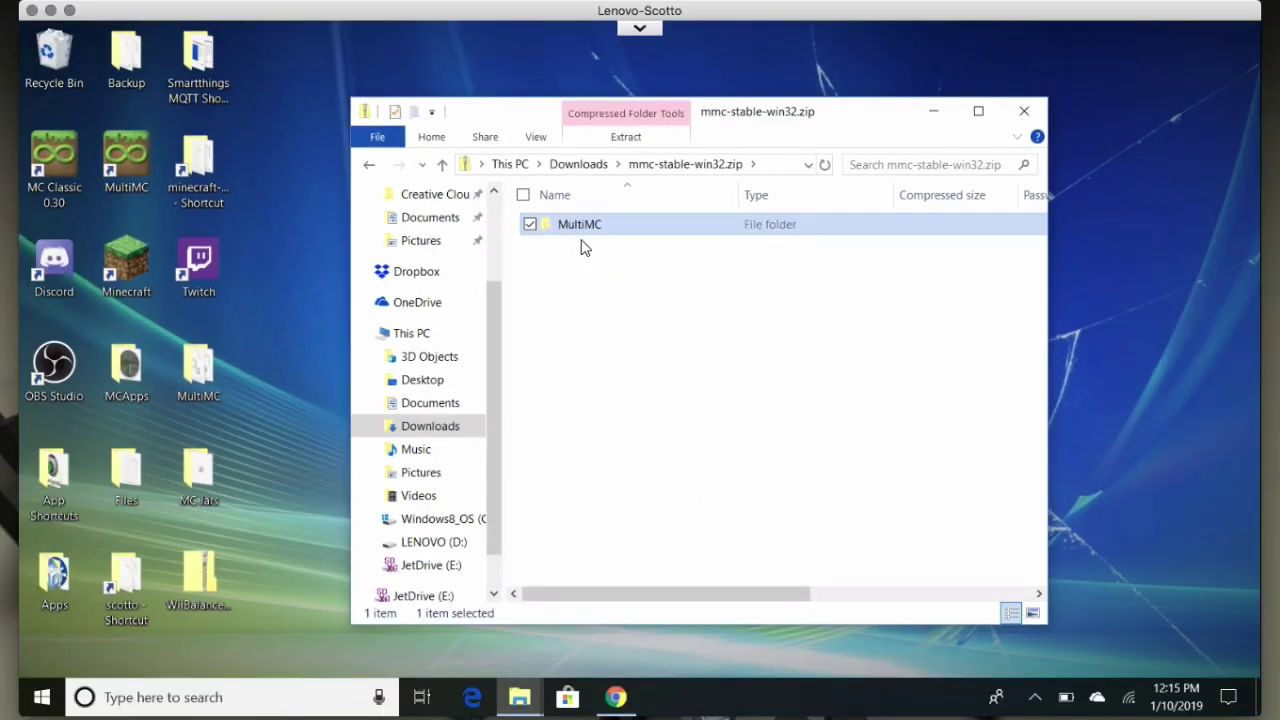
Copy the MultiMC folder onto the desktop, replacing existing files, then check it and minimize Explorer.
{"action": "left_click_drag", "start_coordinate": [580, 225], "coordinate": [270, 302]}
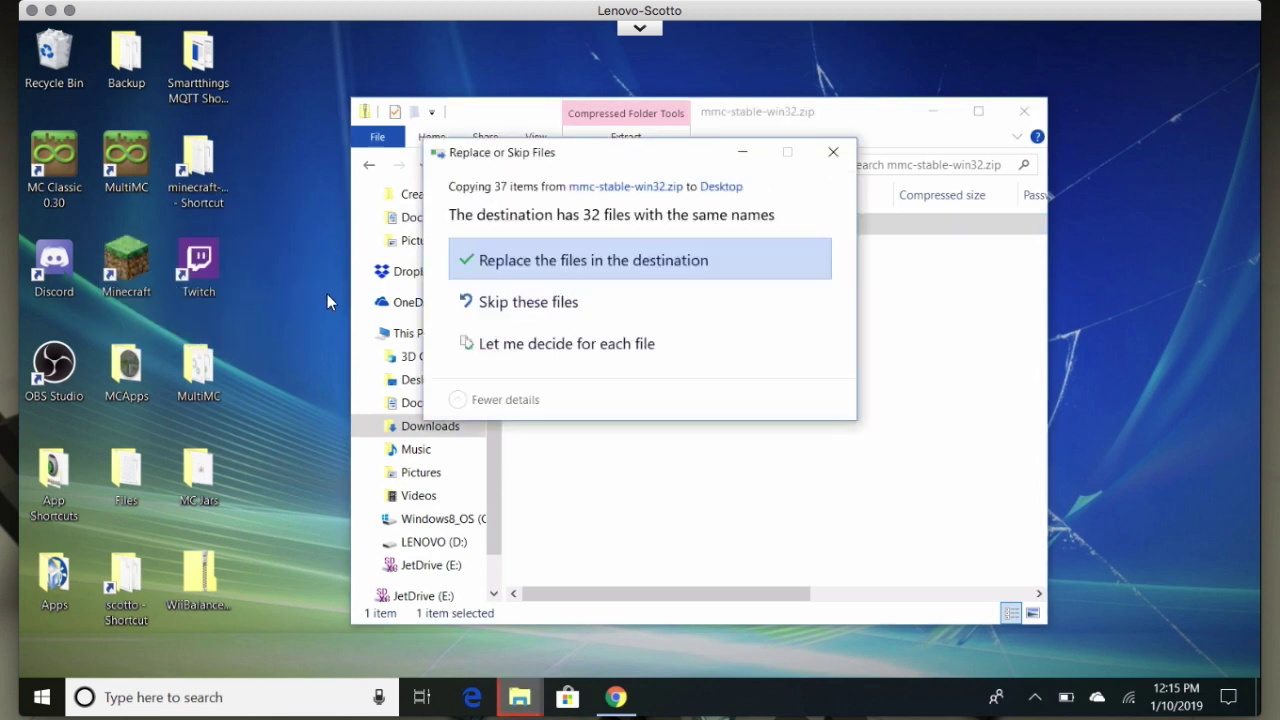
{"action": "left_click", "coordinate": [523, 262]}
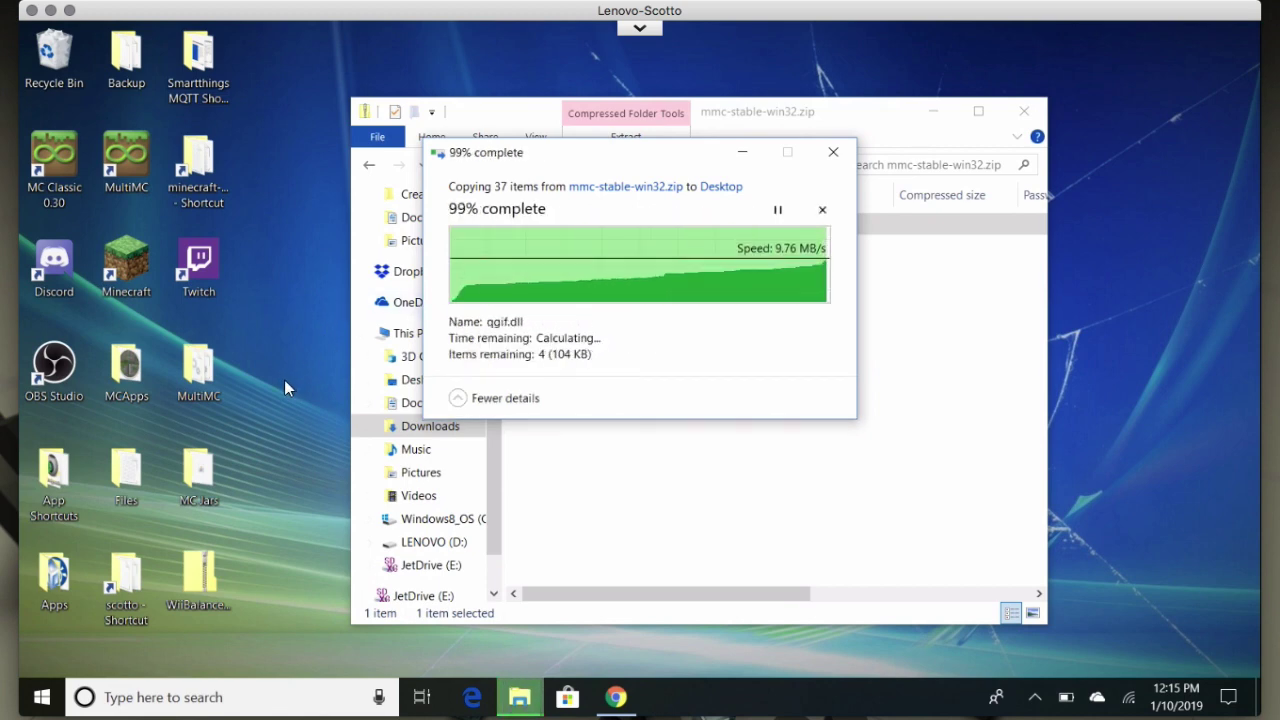
{"action": "double_click", "coordinate": [200, 374]}
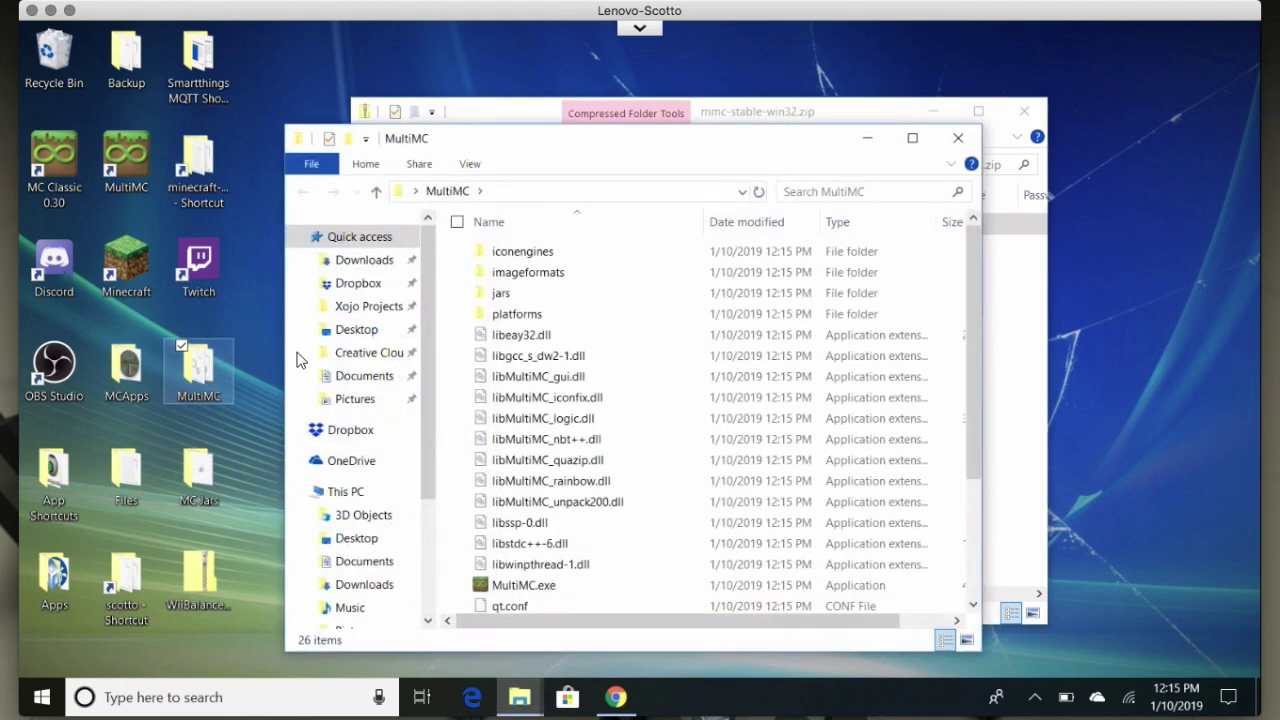
{"action": "left_click", "coordinate": [957, 137]}
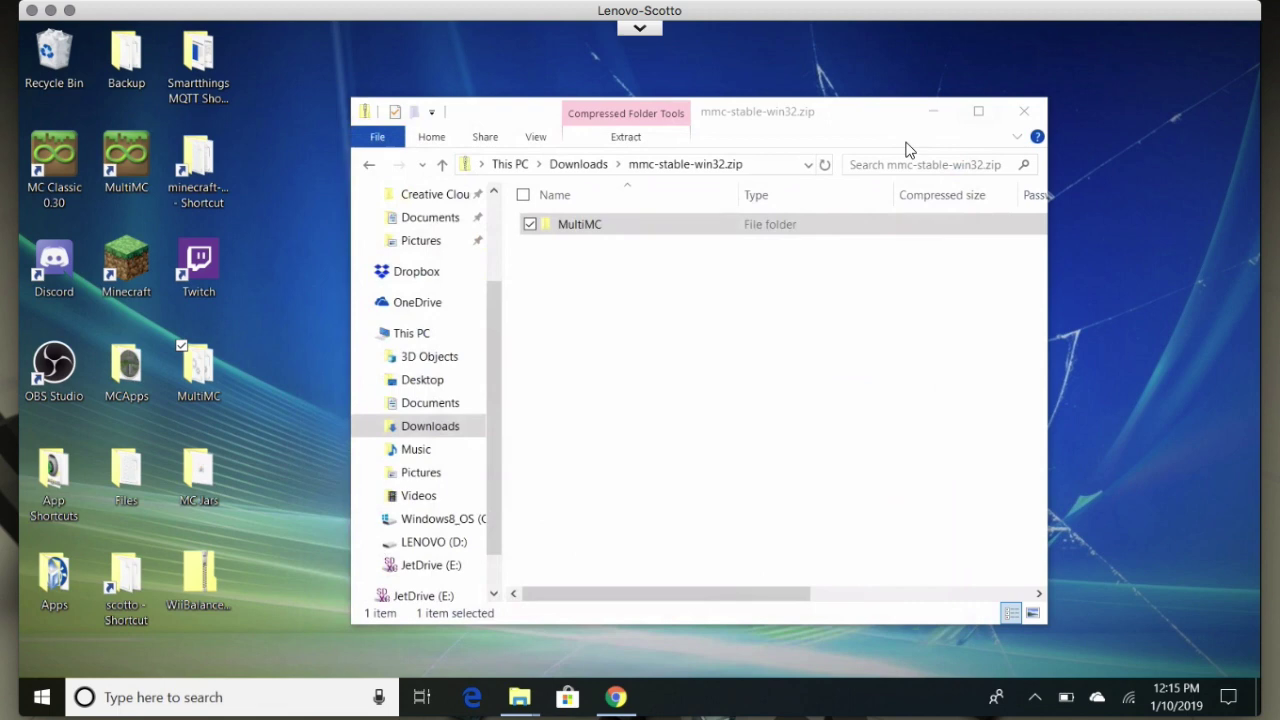
{"action": "left_click", "coordinate": [443, 164]}
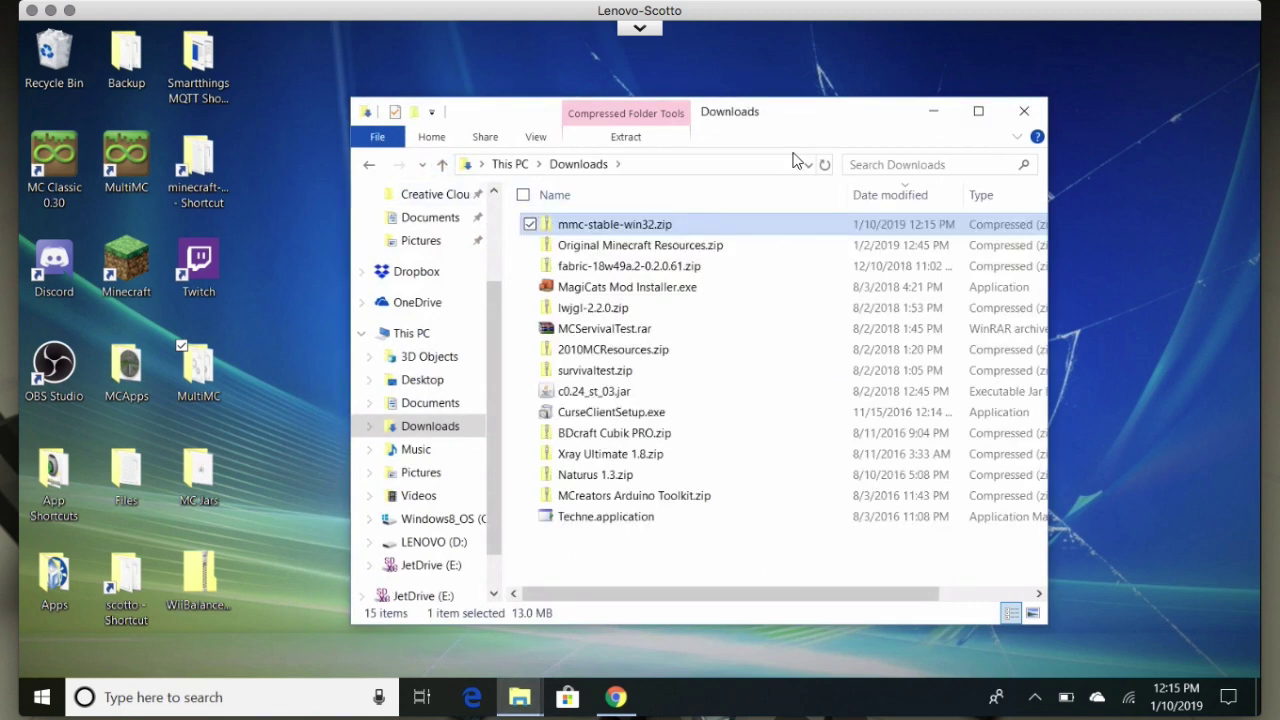
{"action": "left_click", "coordinate": [928, 118]}
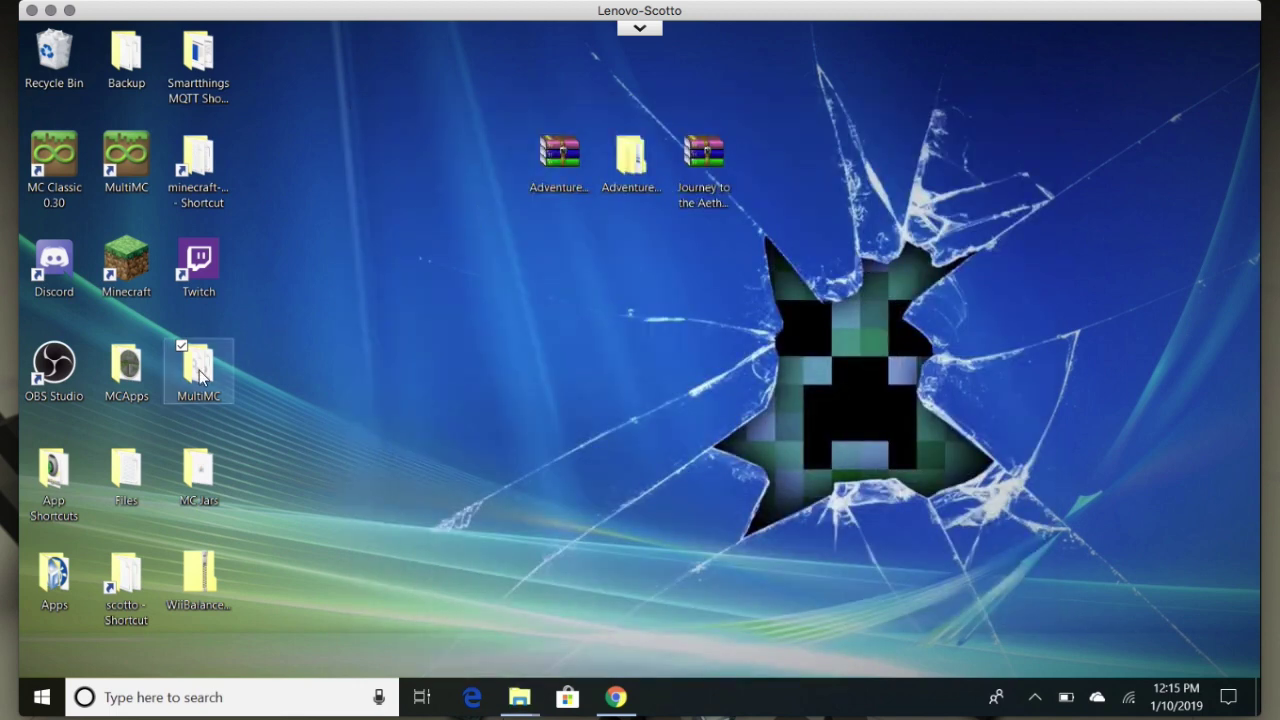
Open the desktop MultiMC folder and launch MultiMC.exe from it.
{"action": "mouse_move", "coordinate": [198, 372]}
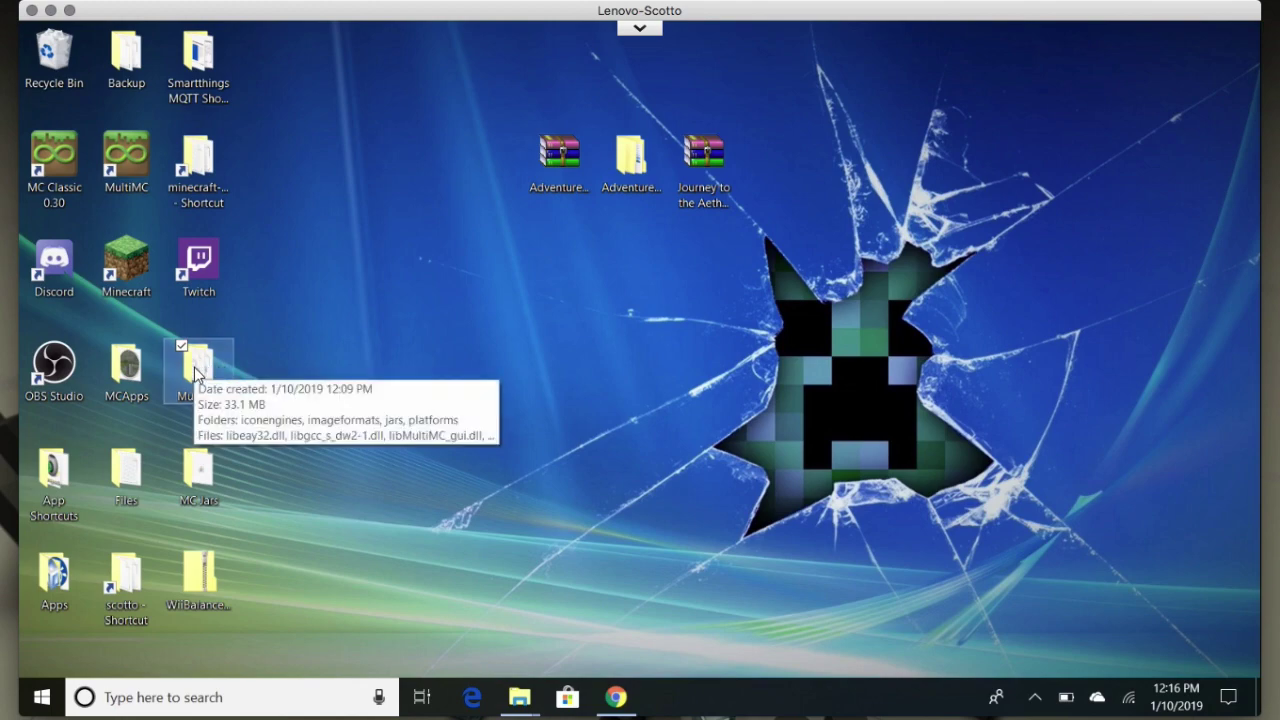
{"action": "double_click", "coordinate": [196, 372]}
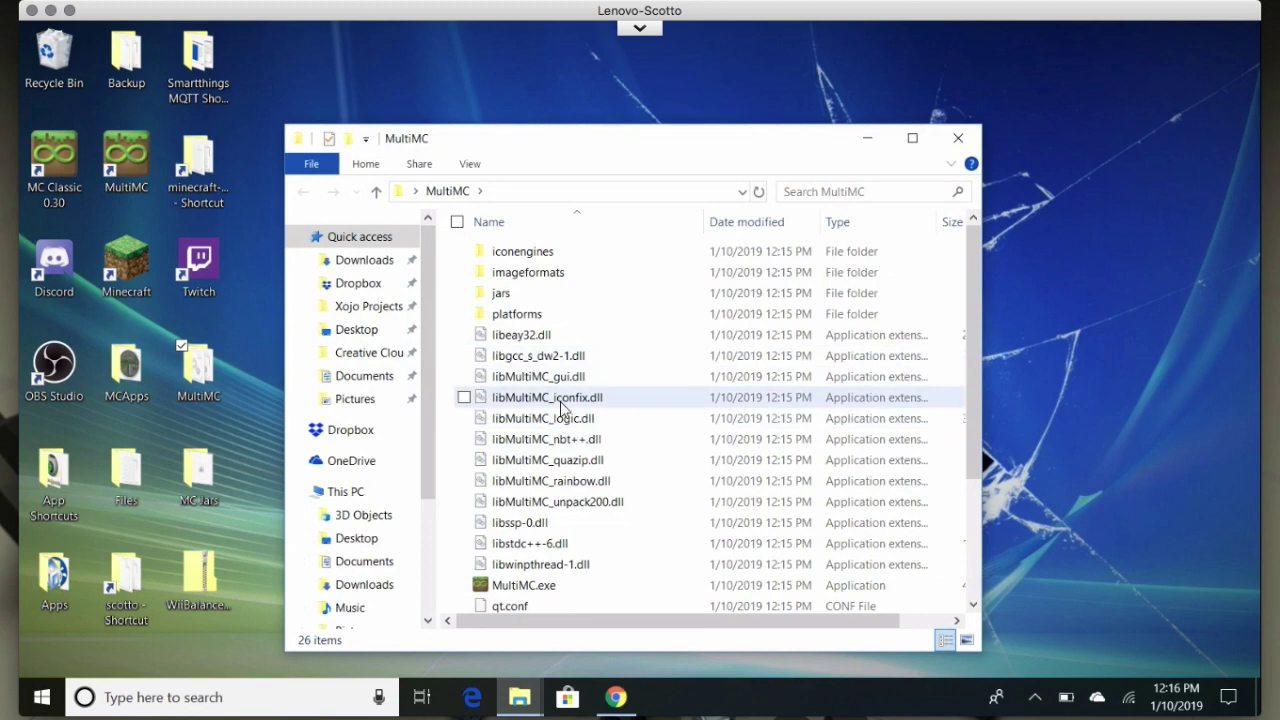
{"action": "scroll", "coordinate": [561, 407], "scroll_direction": "down", "scroll_amount": 3}
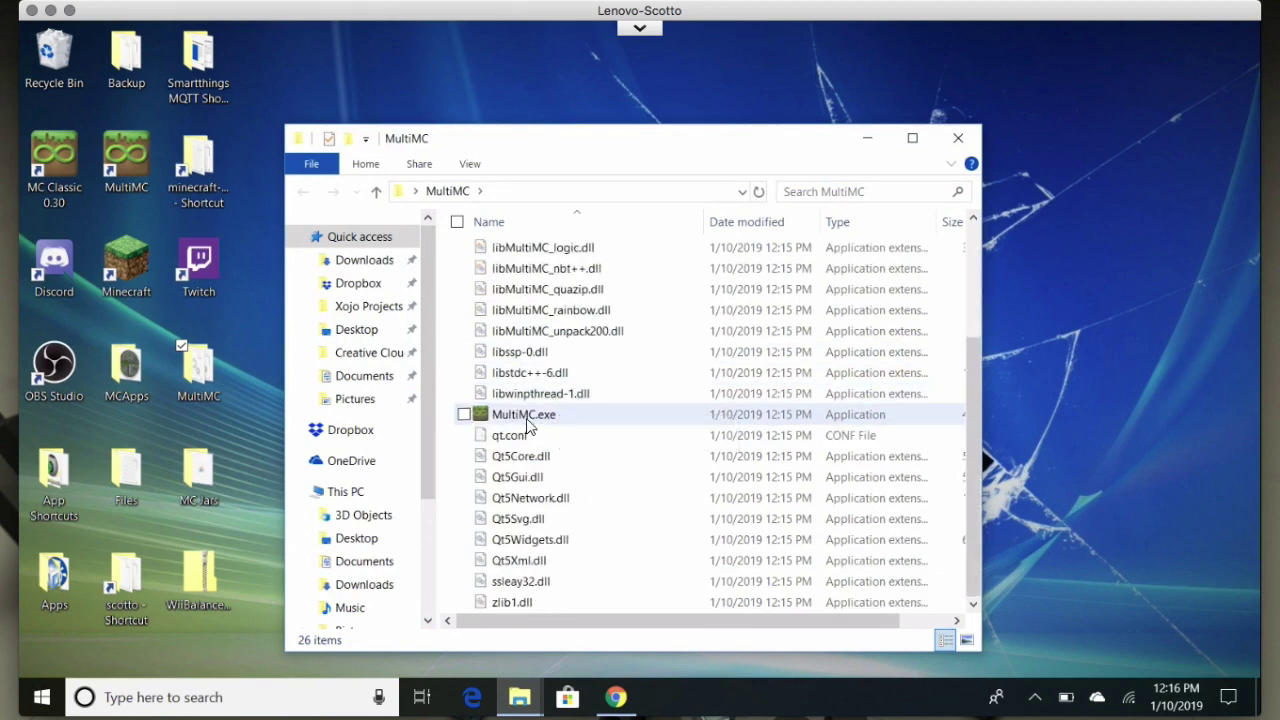
{"action": "mouse_move", "coordinate": [527, 425]}
{"action": "double_click", "coordinate": [522, 427]}
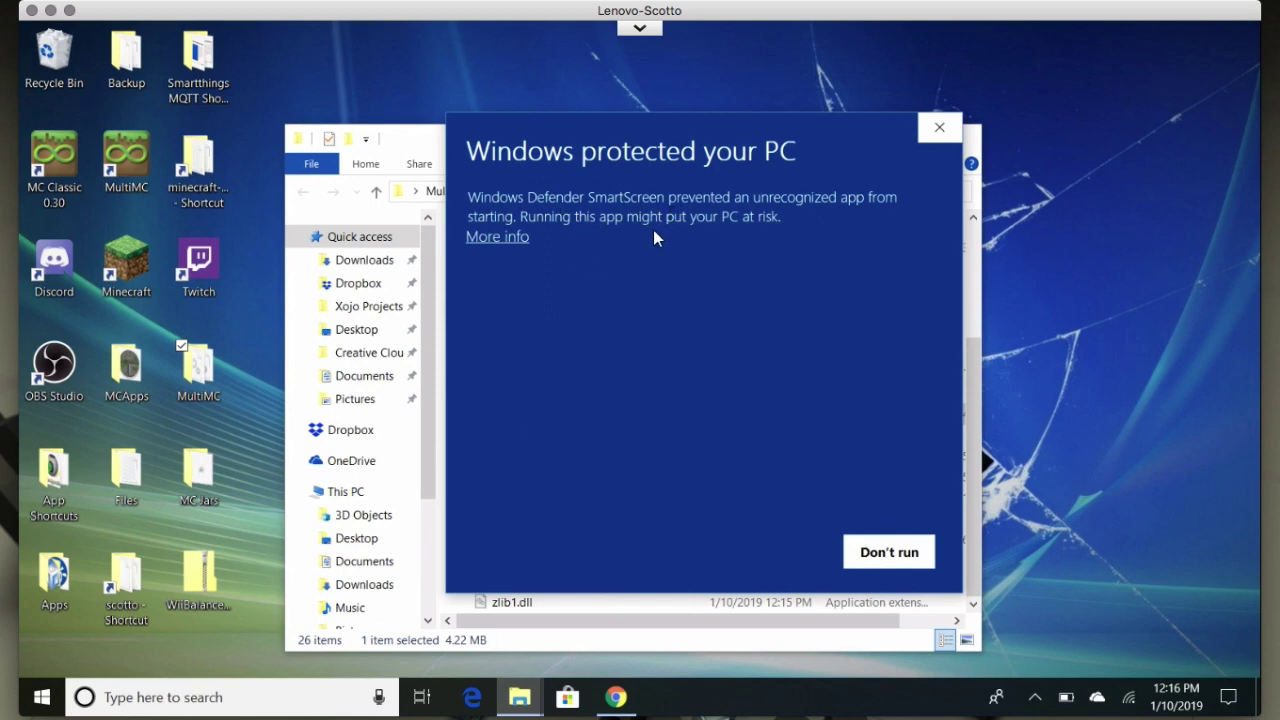
Bypass the SmartScreen warning with More info and Run anyway to start MultiMC.
{"action": "left_click", "coordinate": [497, 238]}
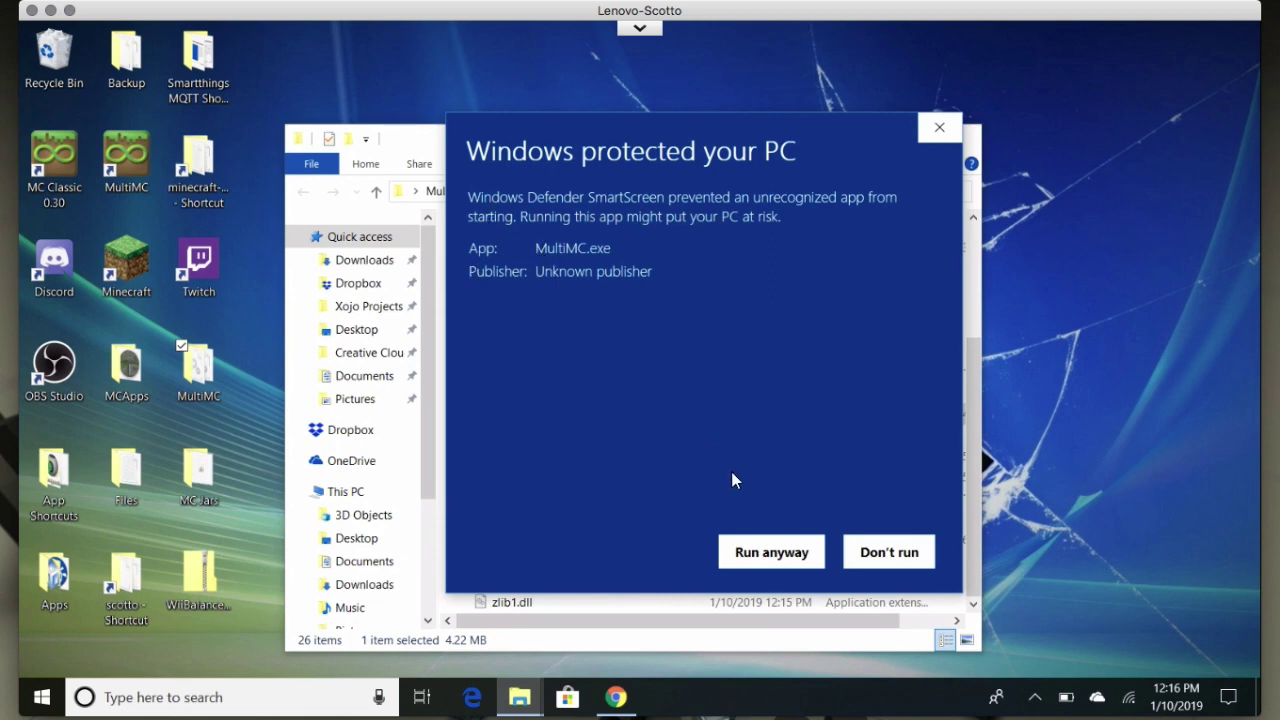
{"action": "left_click", "coordinate": [760, 555]}
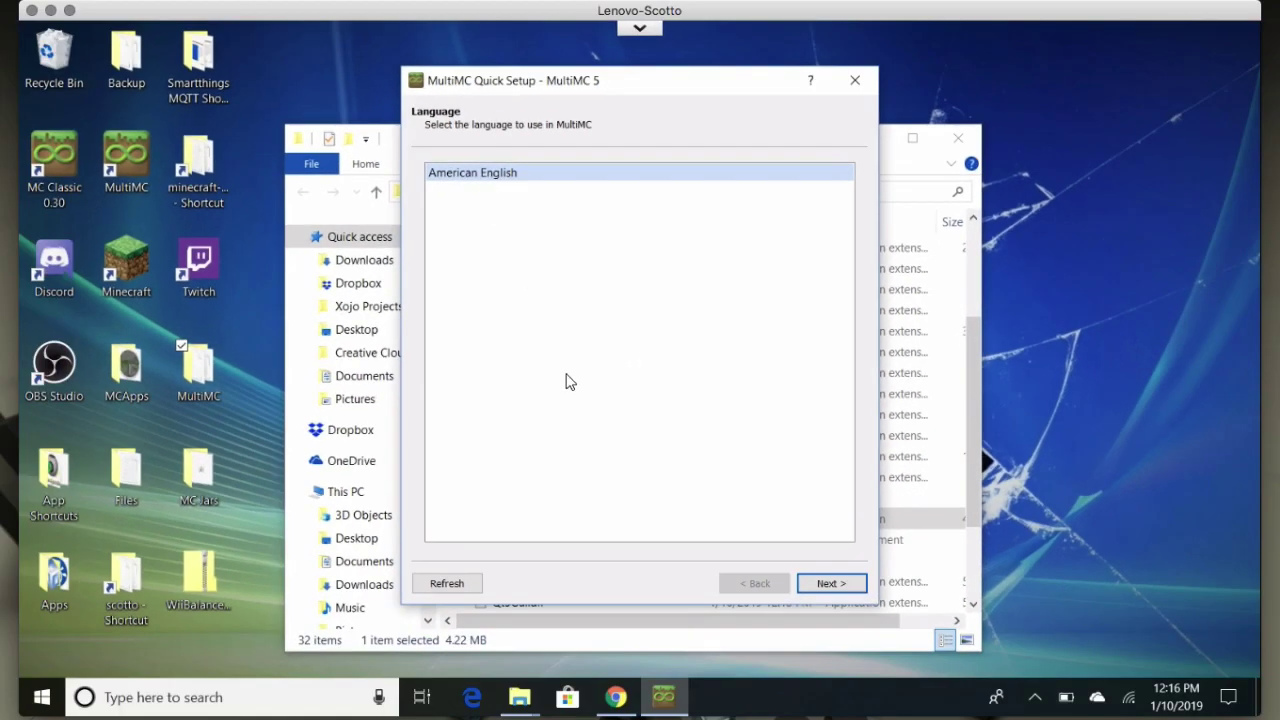
Keep American English as the language and raise the maximum Java memory allocation.
{"action": "left_click", "coordinate": [829, 583]}
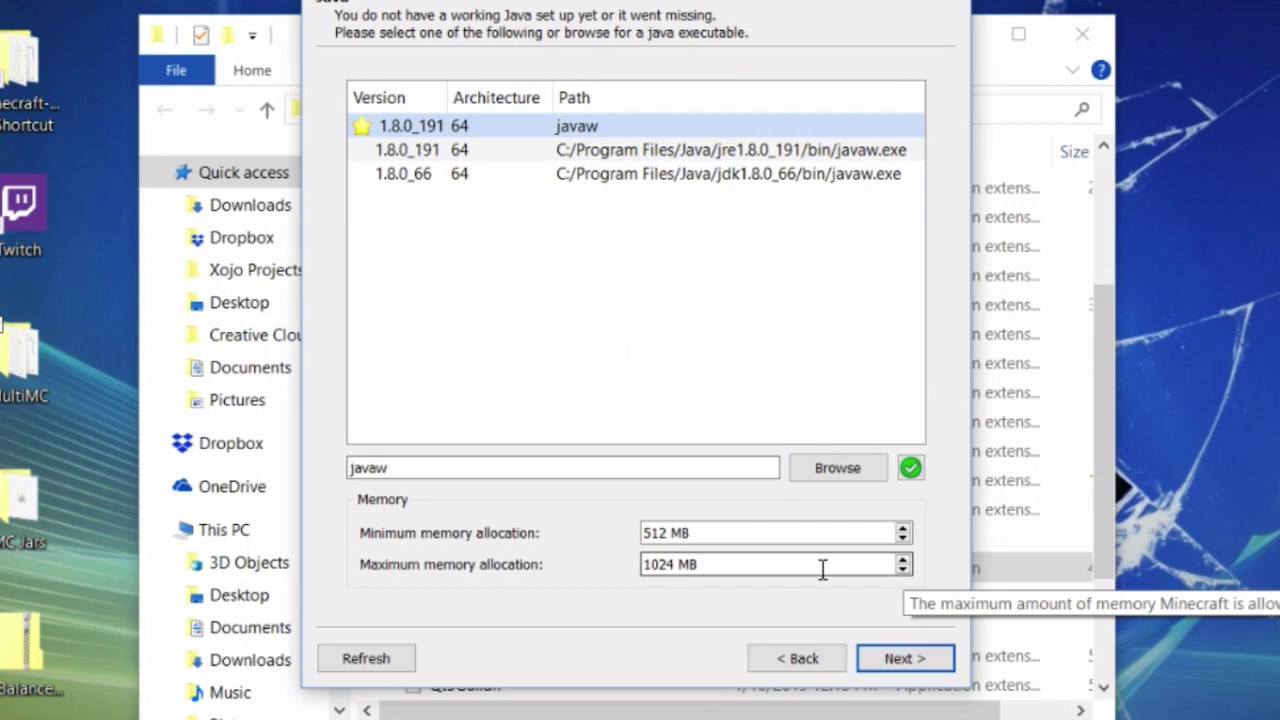
{"action": "left_click", "coordinate": [902, 559]}
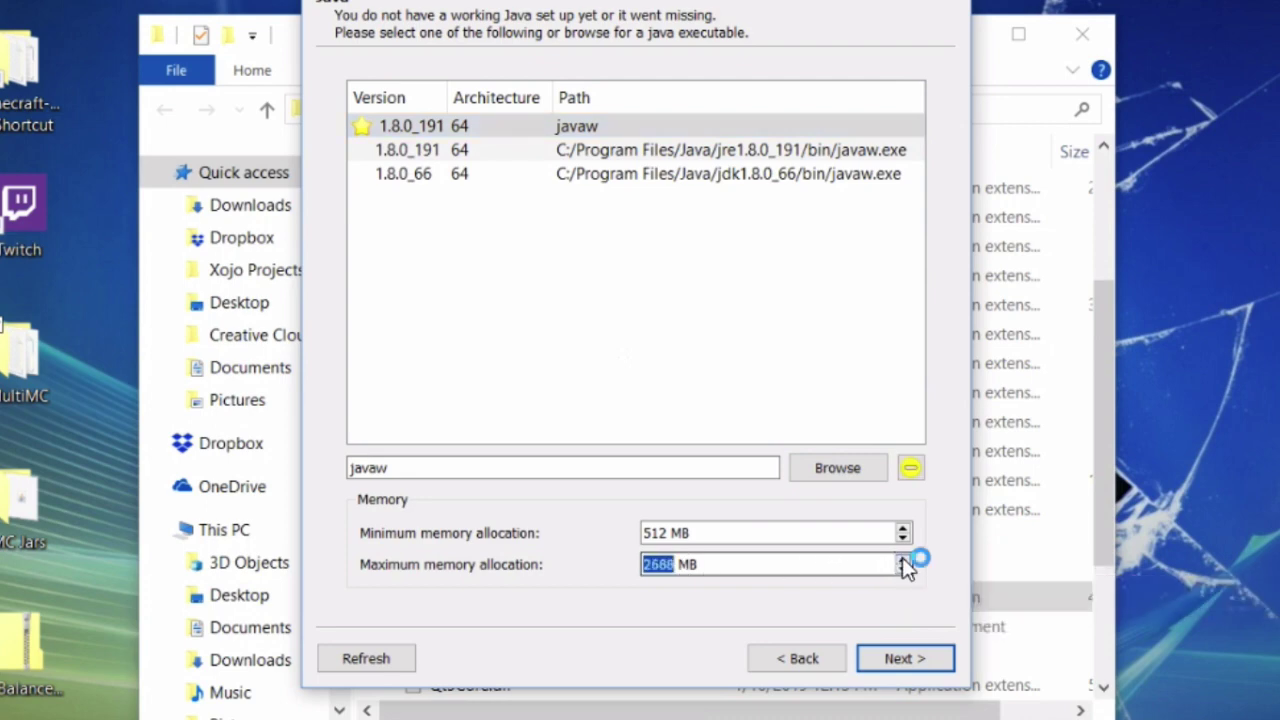
{"action": "left_click", "coordinate": [903, 559]}
{"action": "left_click", "coordinate": [903, 559]}
{"action": "left_click", "coordinate": [903, 559]}
{"action": "left_click", "coordinate": [903, 559]}
{"action": "left_click", "coordinate": [903, 559]}
{"action": "left_click", "coordinate": [903, 559]}
{"action": "left_click", "coordinate": [903, 559]}
{"action": "left_click", "coordinate": [903, 559]}
{"action": "left_click", "coordinate": [903, 560]}
Bring maximum memory to 4096 MB and finish Quick Setup with analytics left enabled.
{"action": "left_click", "coordinate": [902, 566]}
{"action": "left_click", "coordinate": [902, 566]}
{"action": "left_click", "coordinate": [902, 566]}
{"action": "left_click", "coordinate": [902, 566]}
{"action": "left_click", "coordinate": [902, 566]}
{"action": "left_click", "coordinate": [902, 566]}
{"action": "left_click", "coordinate": [902, 566]}
{"action": "left_click", "coordinate": [902, 566]}
{"action": "left_click", "coordinate": [902, 566]}
{"action": "left_click", "coordinate": [902, 566]}
{"action": "left_click", "coordinate": [902, 566]}
{"action": "left_click", "coordinate": [902, 566]}
{"action": "left_click", "coordinate": [902, 566]}
{"action": "left_click", "coordinate": [902, 566]}
{"action": "left_click", "coordinate": [902, 566]}
{"action": "left_click", "coordinate": [902, 559]}
{"action": "left_click", "coordinate": [884, 661]}
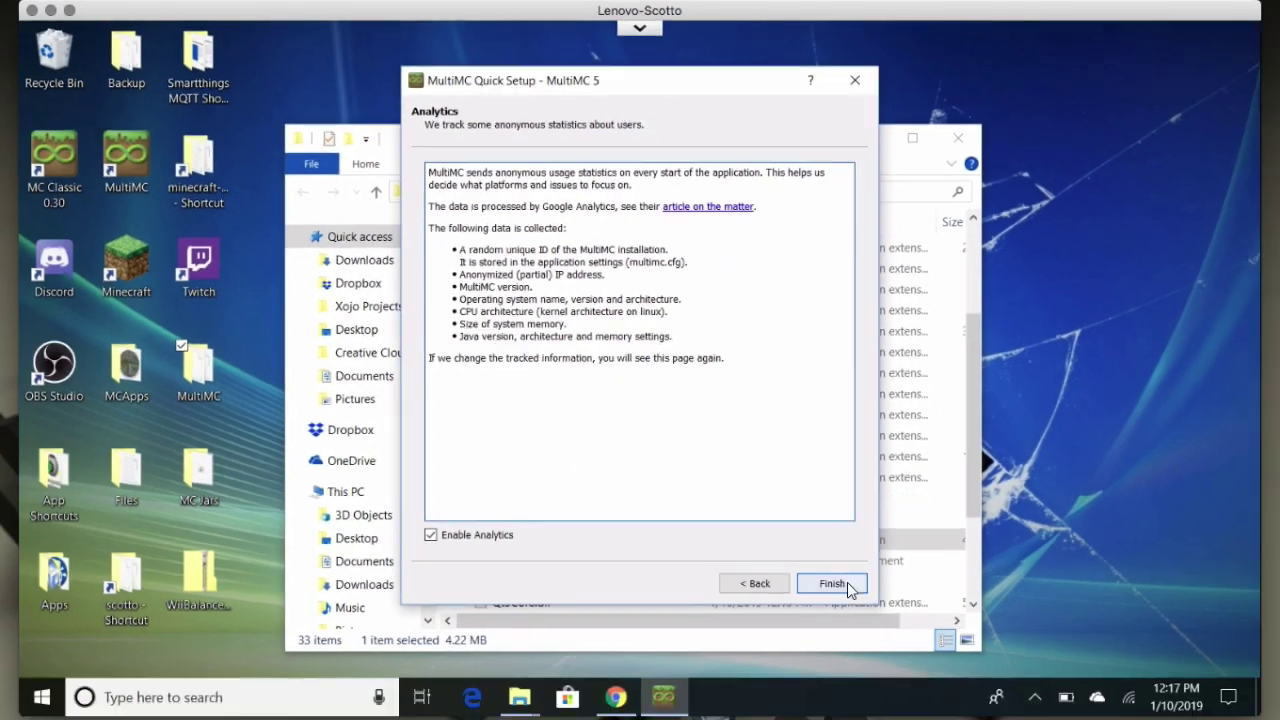
{"action": "left_click", "coordinate": [847, 582]}
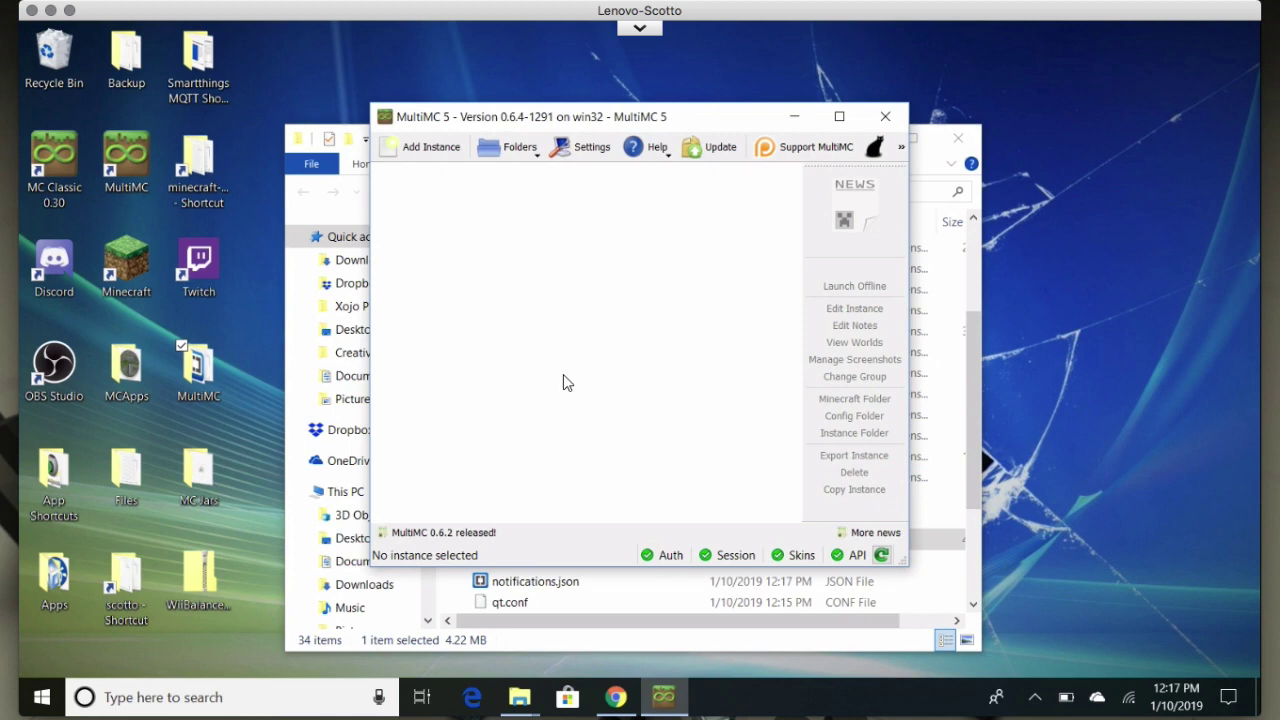
Shorten the MultiMC launcher window, then close MultiMC.
{"action": "left_click_drag", "start_coordinate": [572, 108], "coordinate": [784, 107]}
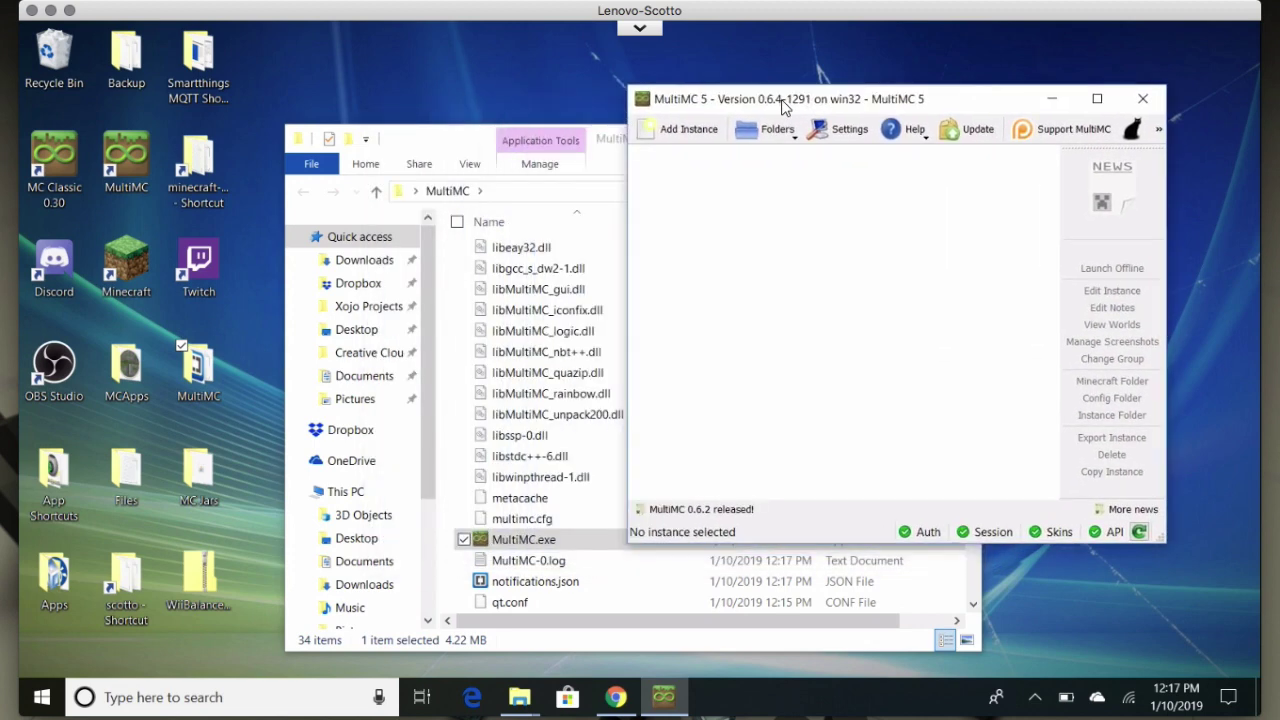
{"action": "left_click", "coordinate": [417, 144]}
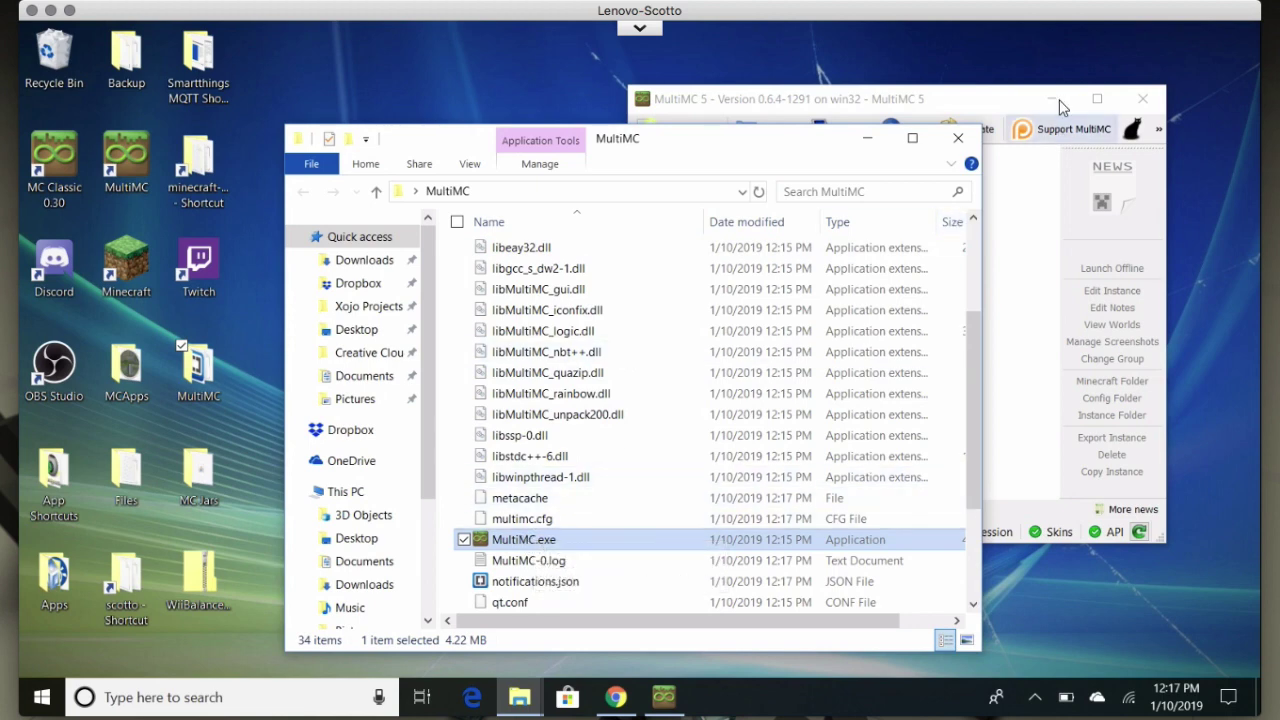
{"action": "left_click", "coordinate": [1000, 104]}
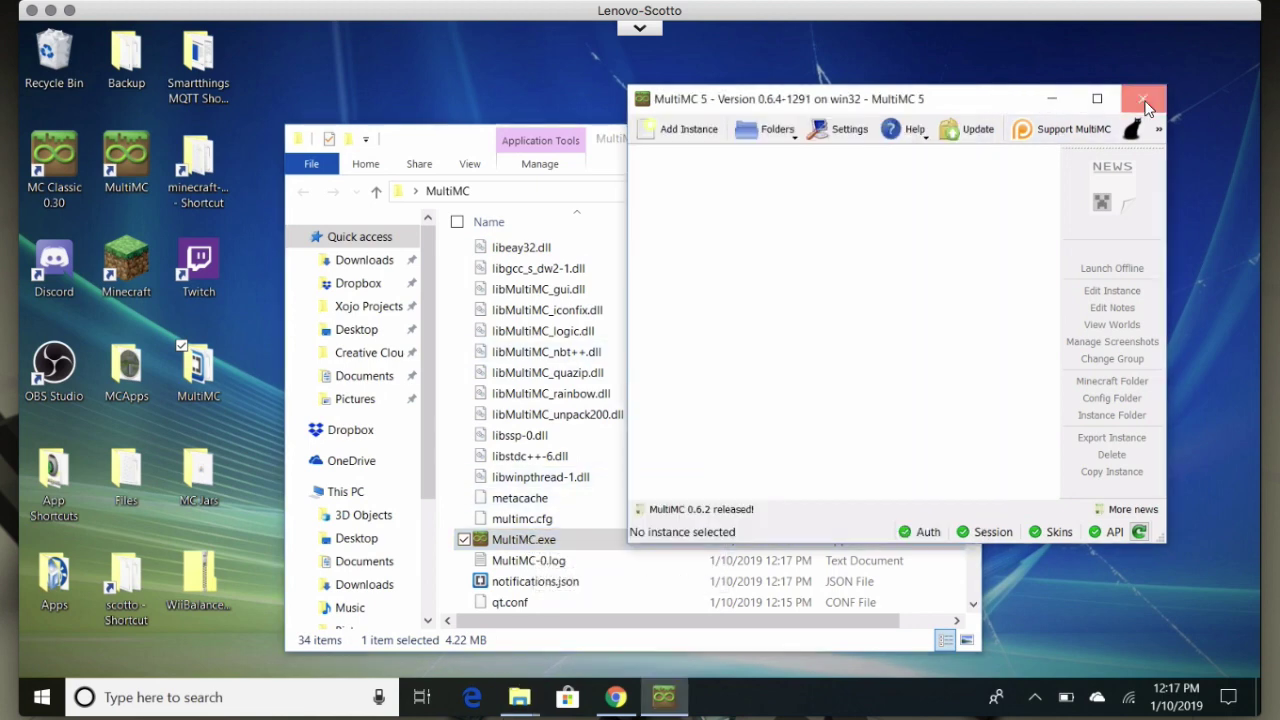
{"action": "left_click", "coordinate": [1142, 99]}
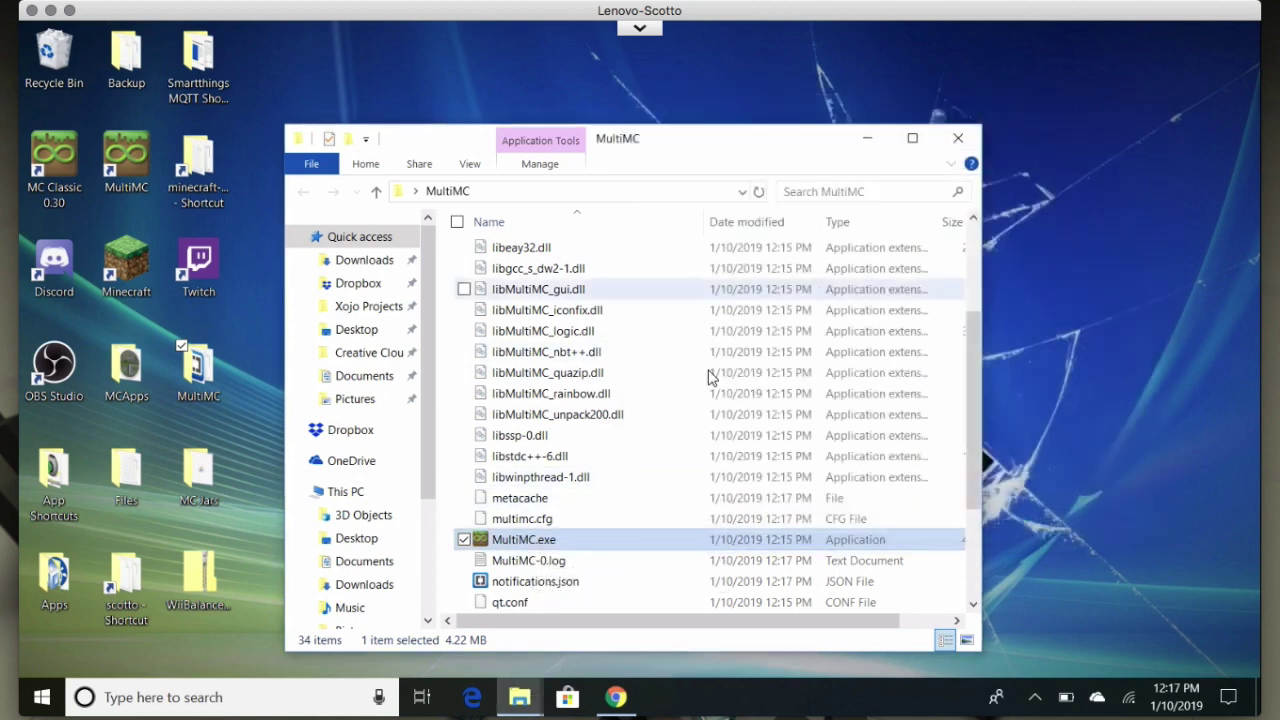
Relaunch MultiMC.exe to confirm it opens, close it, and select the desktop MultiMC folder.
{"action": "double_click", "coordinate": [512, 541]}
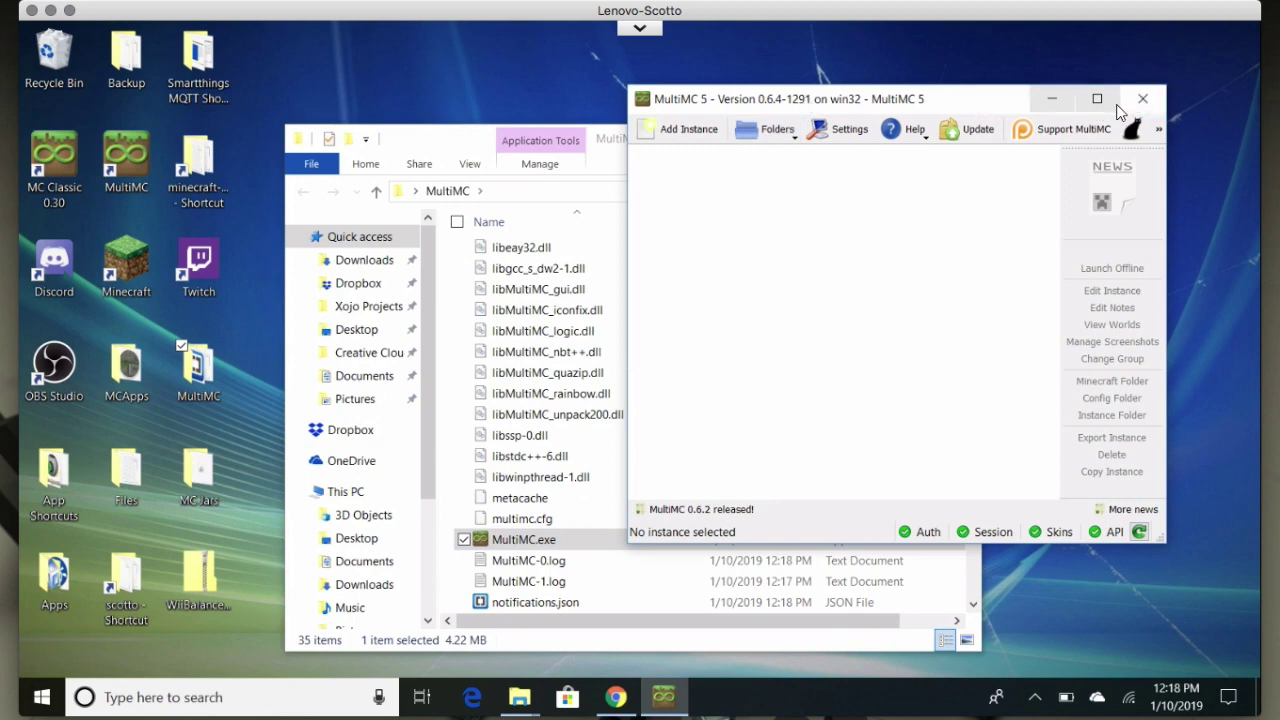
{"action": "left_click", "coordinate": [1137, 103]}
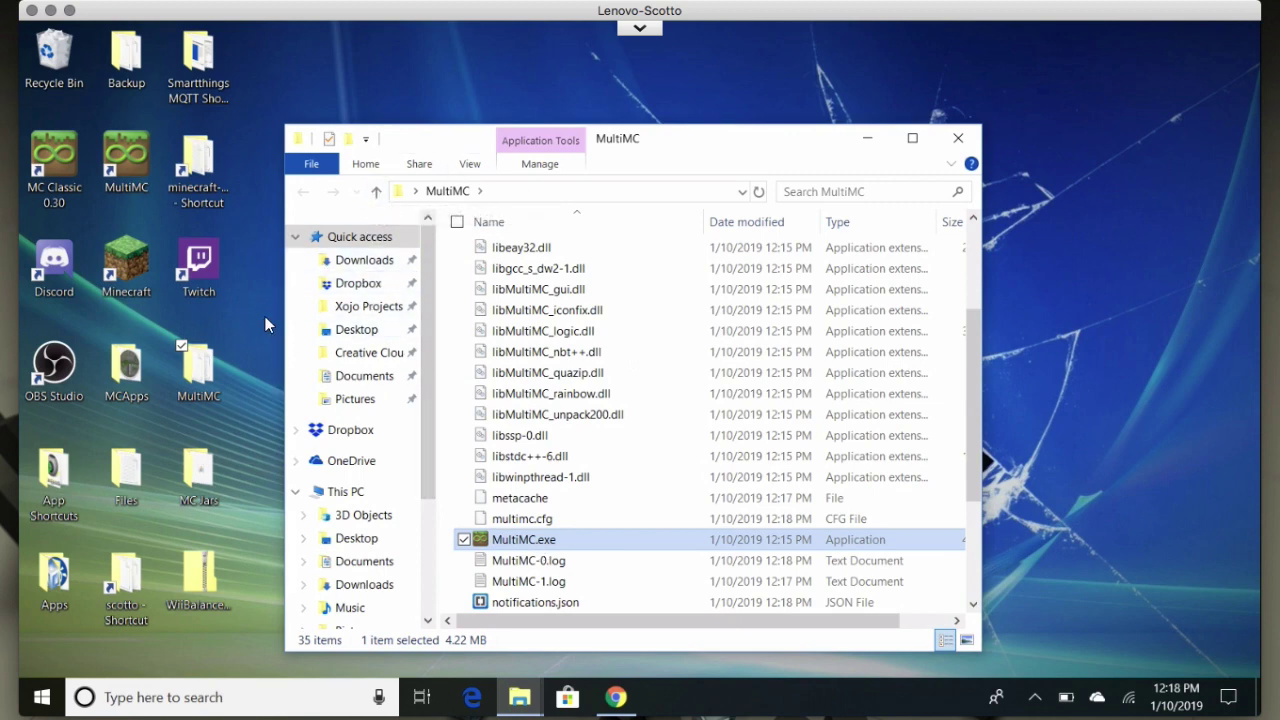
{"action": "left_click", "coordinate": [233, 370]}
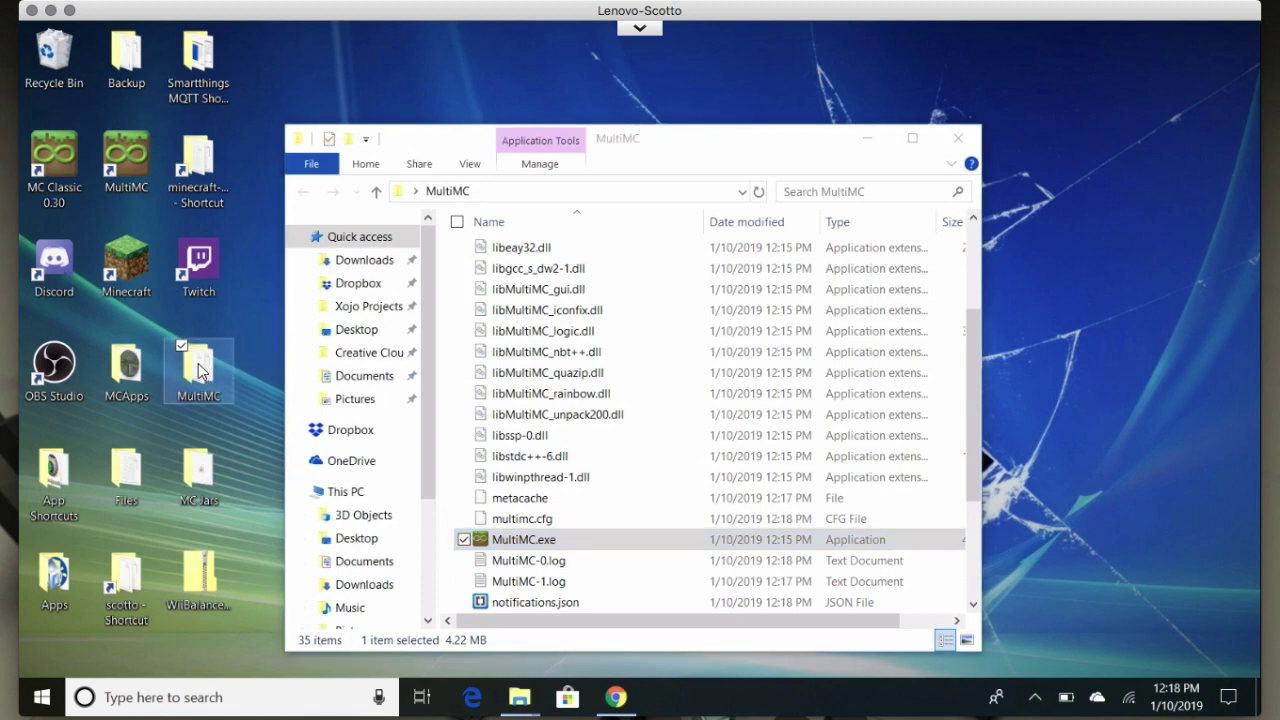
Copy the MultiMC desktop folder and paste it as 'MultiMC - Copy' on the desktop.
{"action": "right_click", "coordinate": [199, 372]}
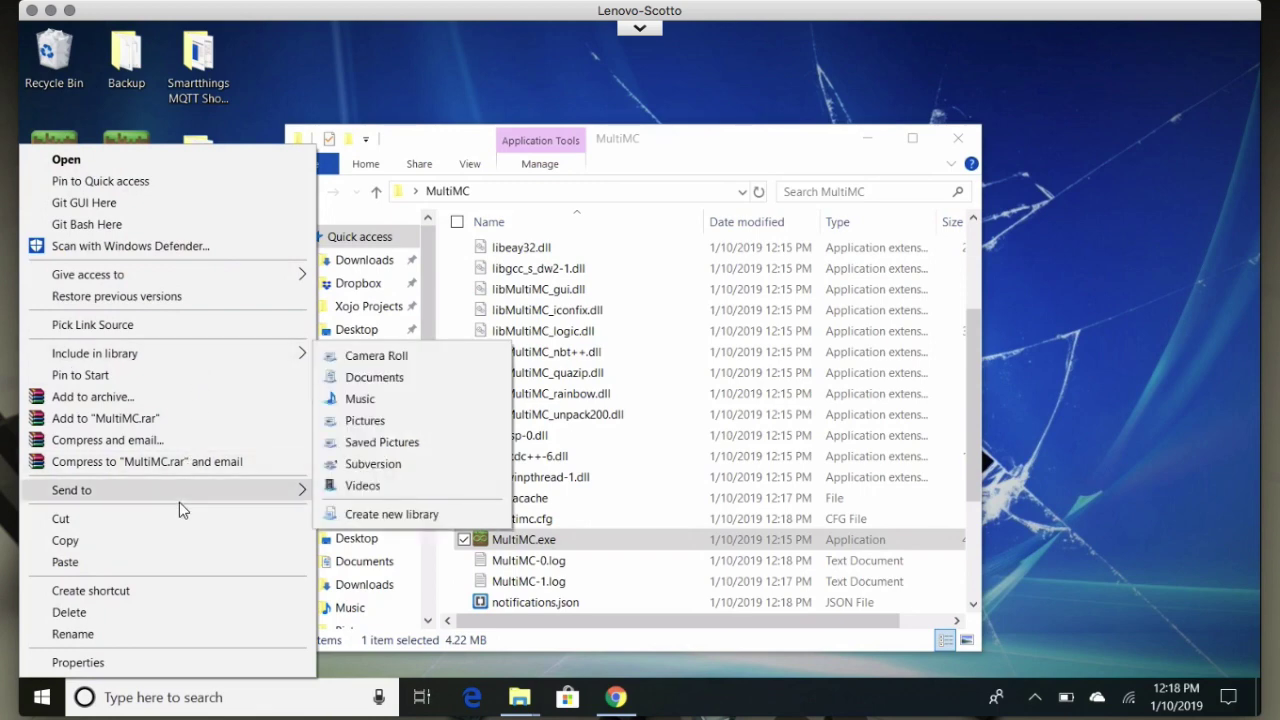
{"action": "left_click", "coordinate": [169, 545]}
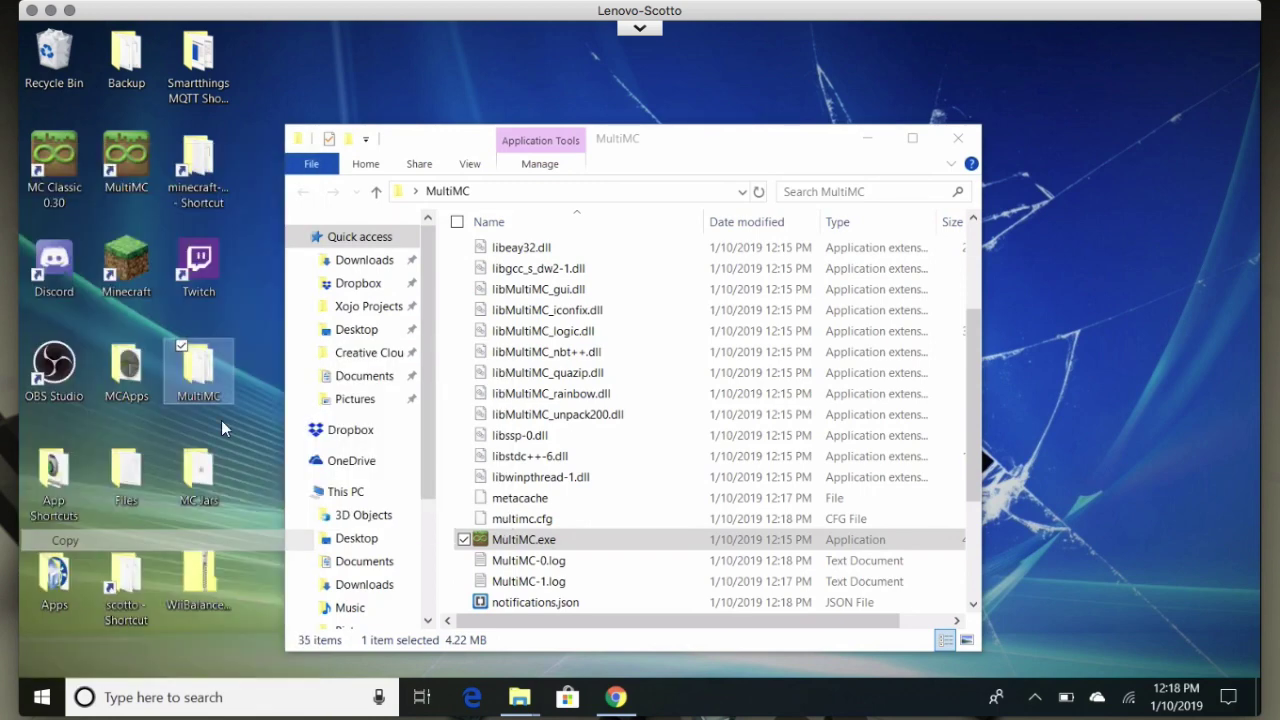
{"action": "right_click", "coordinate": [247, 456]}
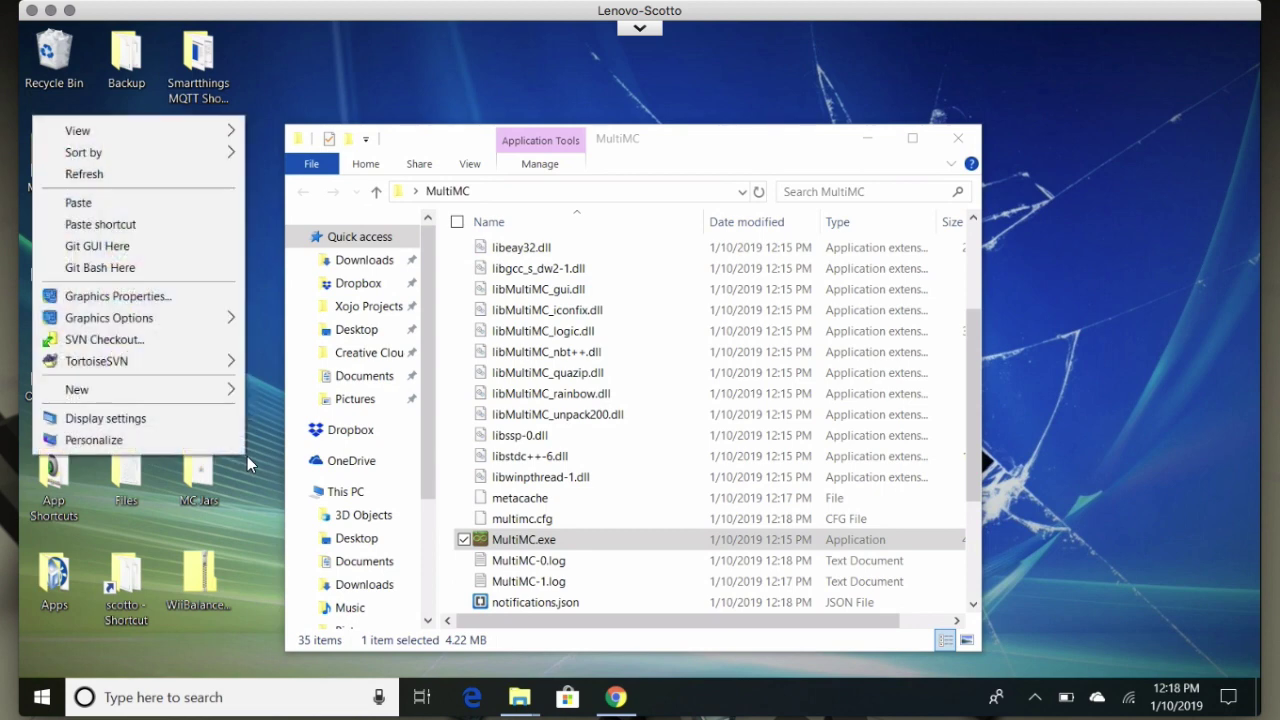
{"action": "left_click", "coordinate": [150, 202]}
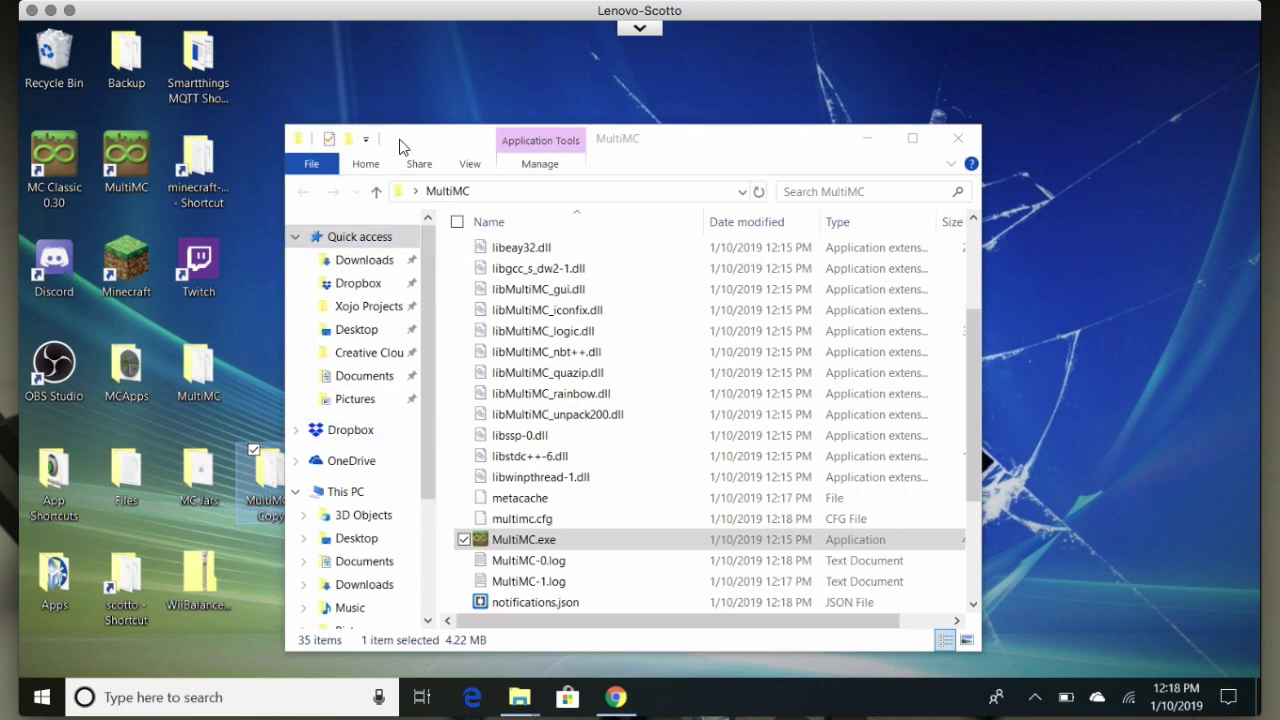
{"action": "left_click_drag", "start_coordinate": [479, 140], "coordinate": [706, 130]}
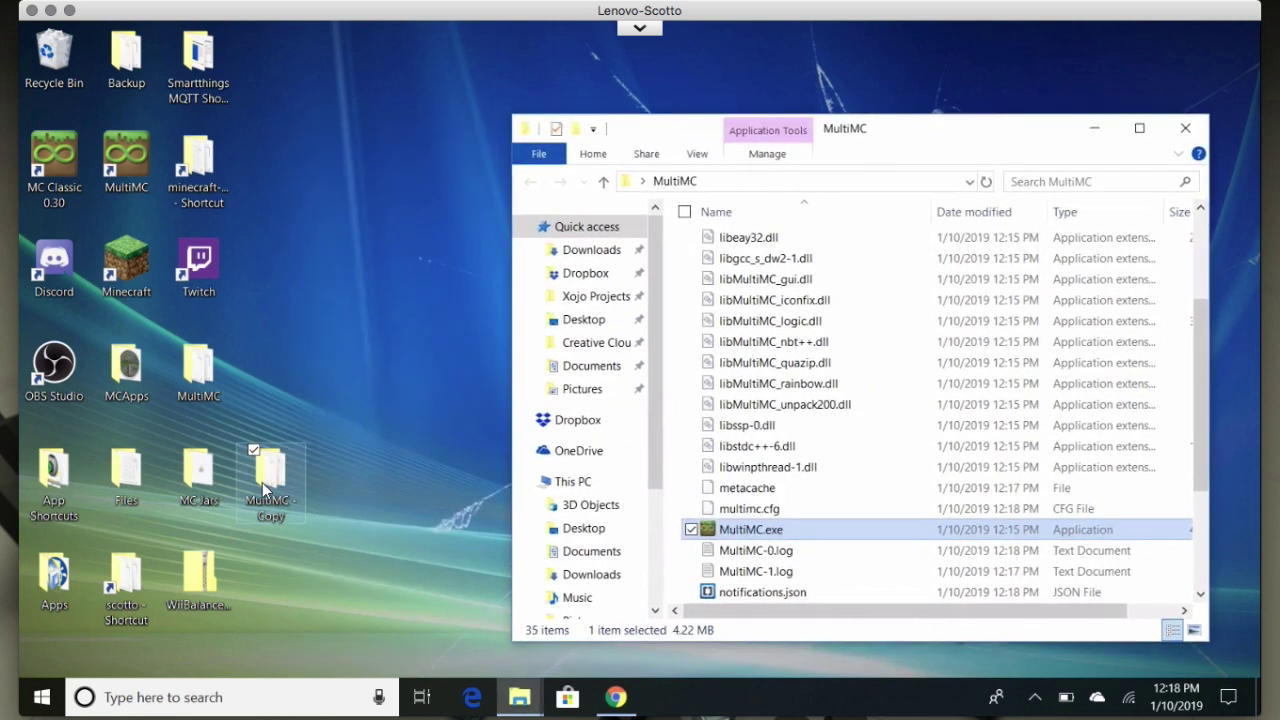
Rename the MultiMC desktop folder to 'MultiMC 1'.
{"action": "left_click", "coordinate": [210, 396]}
{"action": "left_click", "coordinate": [210, 397]}
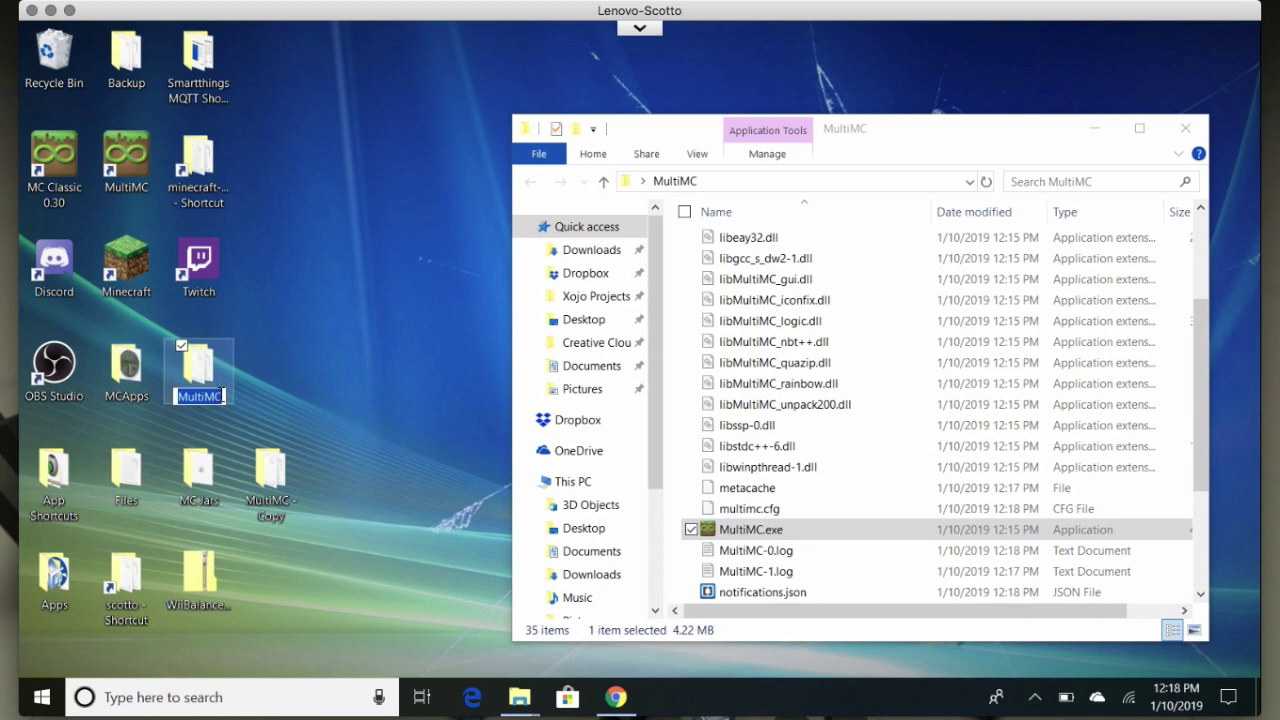
{"action": "left_click", "coordinate": [233, 449]}
{"action": "type", "text": "1"}
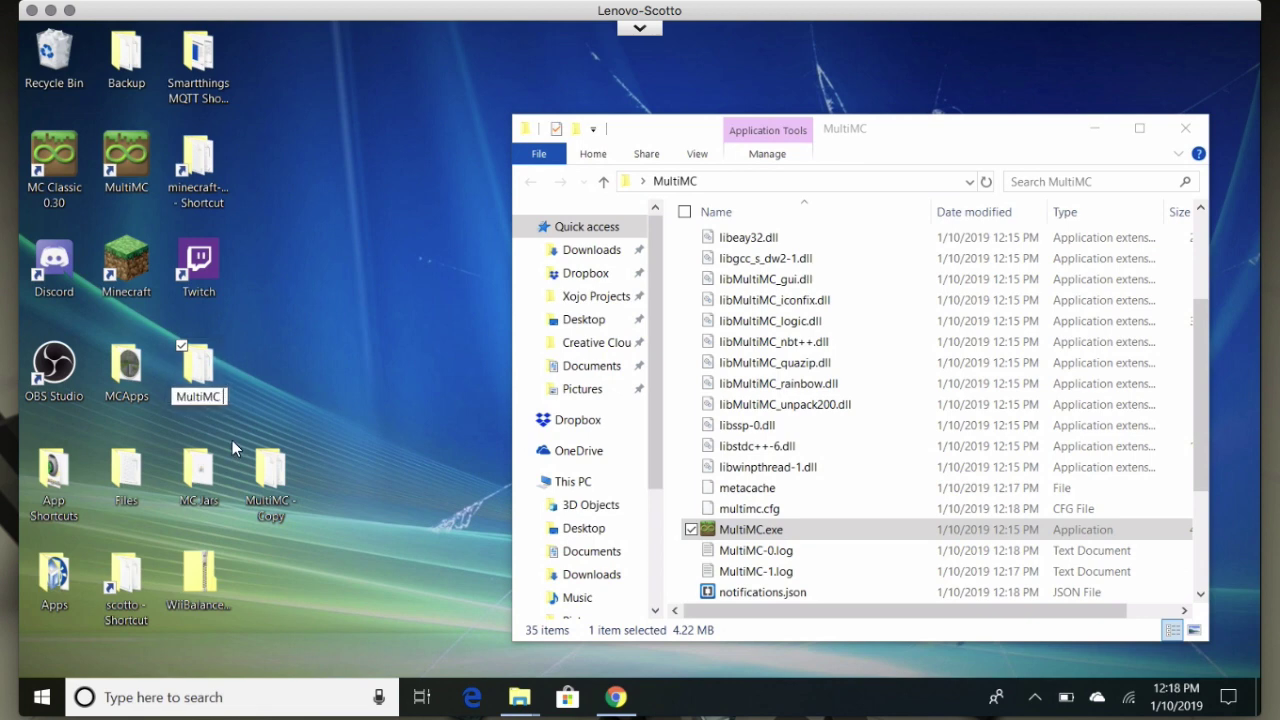
{"action": "left_click", "coordinate": [266, 505]}
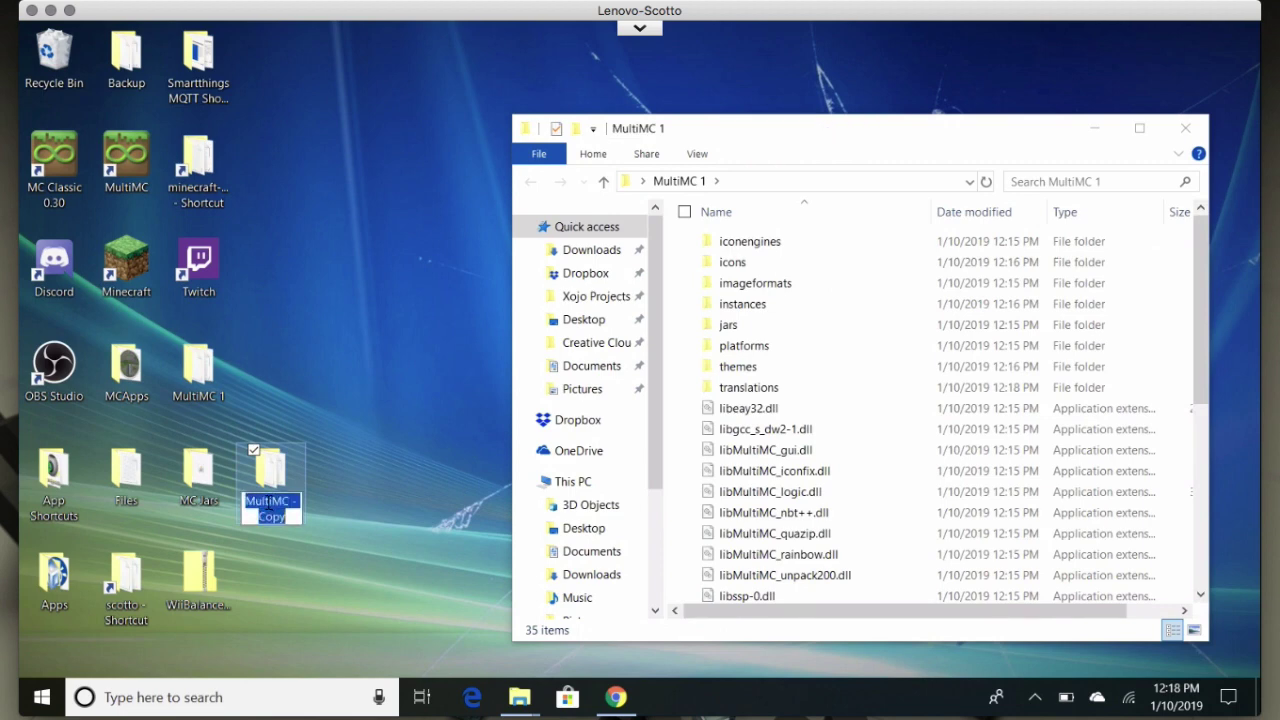
Rename 'MultiMC - Copy' to 'MultiMC 2'.
{"action": "left_click", "coordinate": [284, 517]}
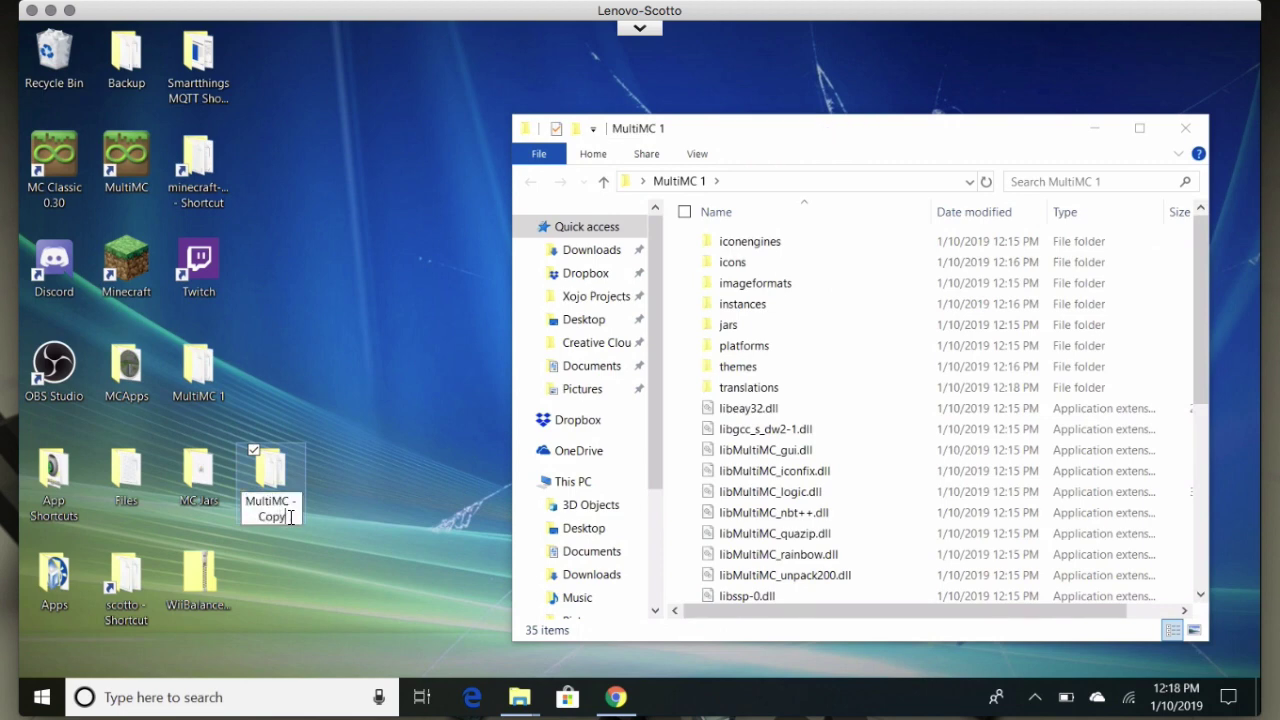
{"action": "key", "text": "BackSpace"}
{"action": "key", "text": "BackSpace"}
{"action": "key", "text": "BackSpace"}
{"action": "key", "text": "BackSpace"}
{"action": "key", "text": "BackSpace"}
{"action": "key", "text": "BackSpace"}
{"action": "type", "text": "2"}
{"action": "key", "text": "Return"}
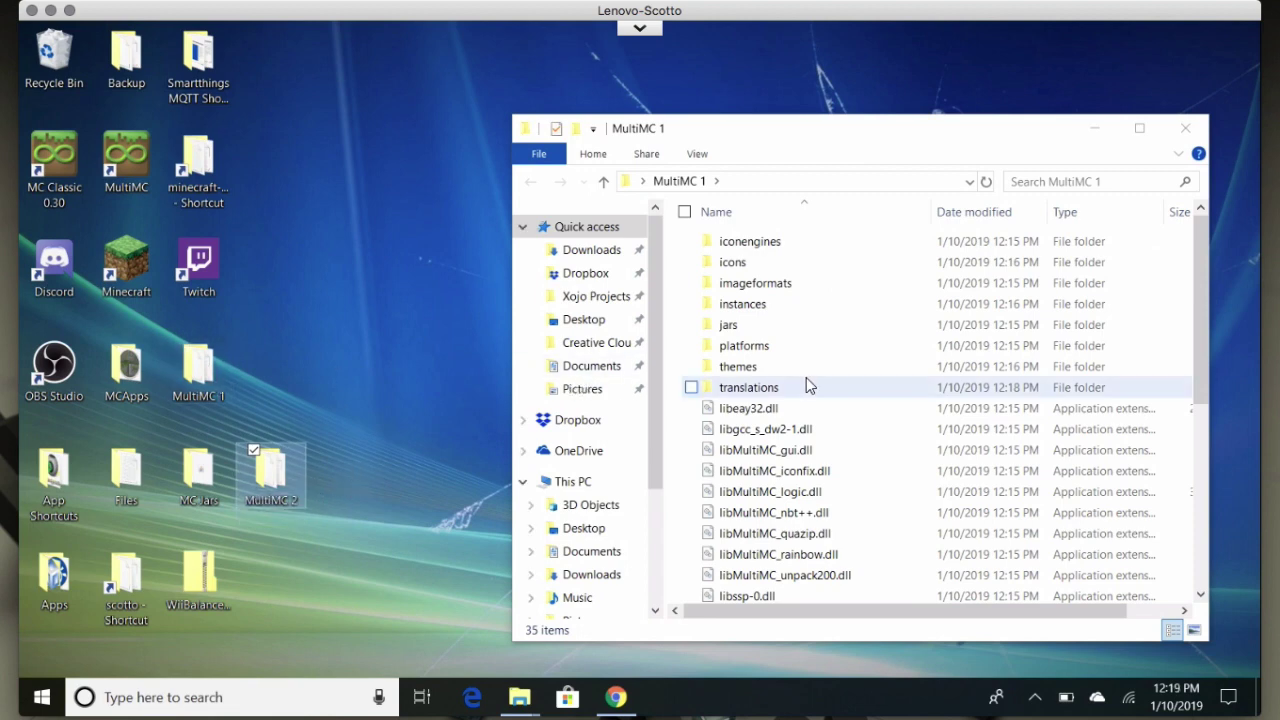
{"action": "scroll", "coordinate": [816, 380], "scroll_direction": "down", "scroll_amount": 6}
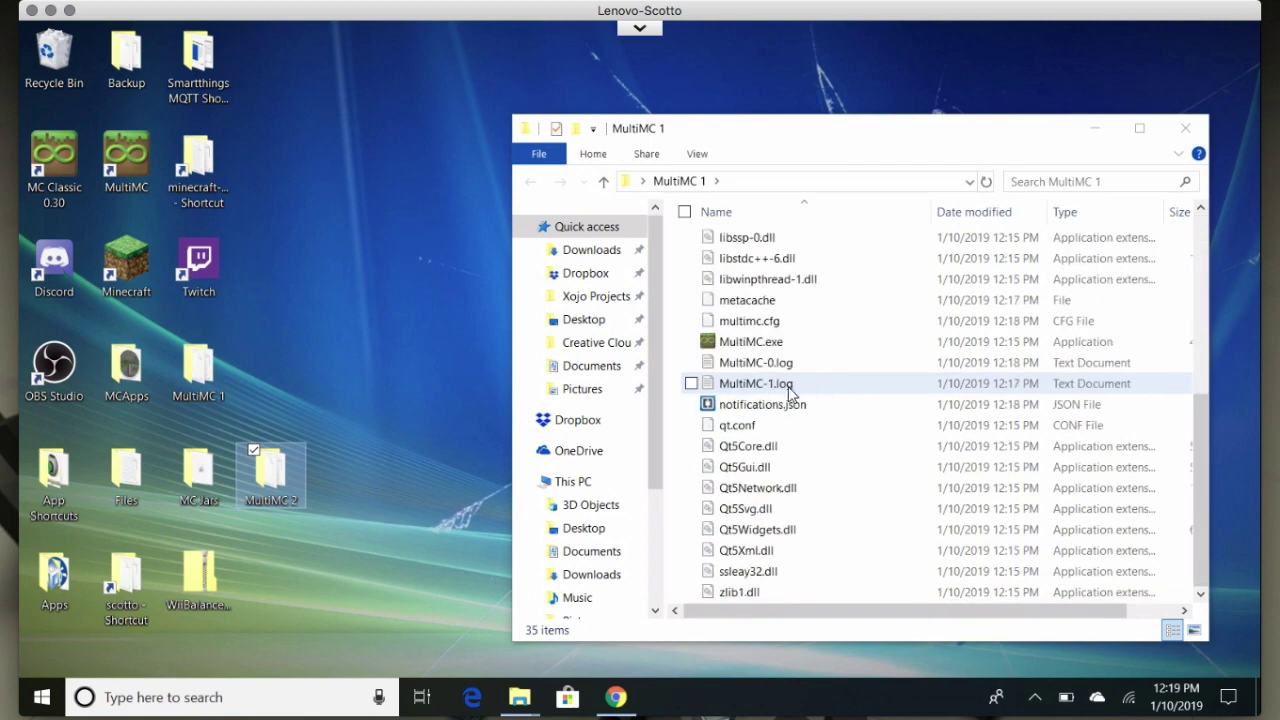
Rename MultiMC.exe in the MultiMC 1 folder to 'MultiMC 1.exe'.
{"action": "left_click", "coordinate": [751, 345]}
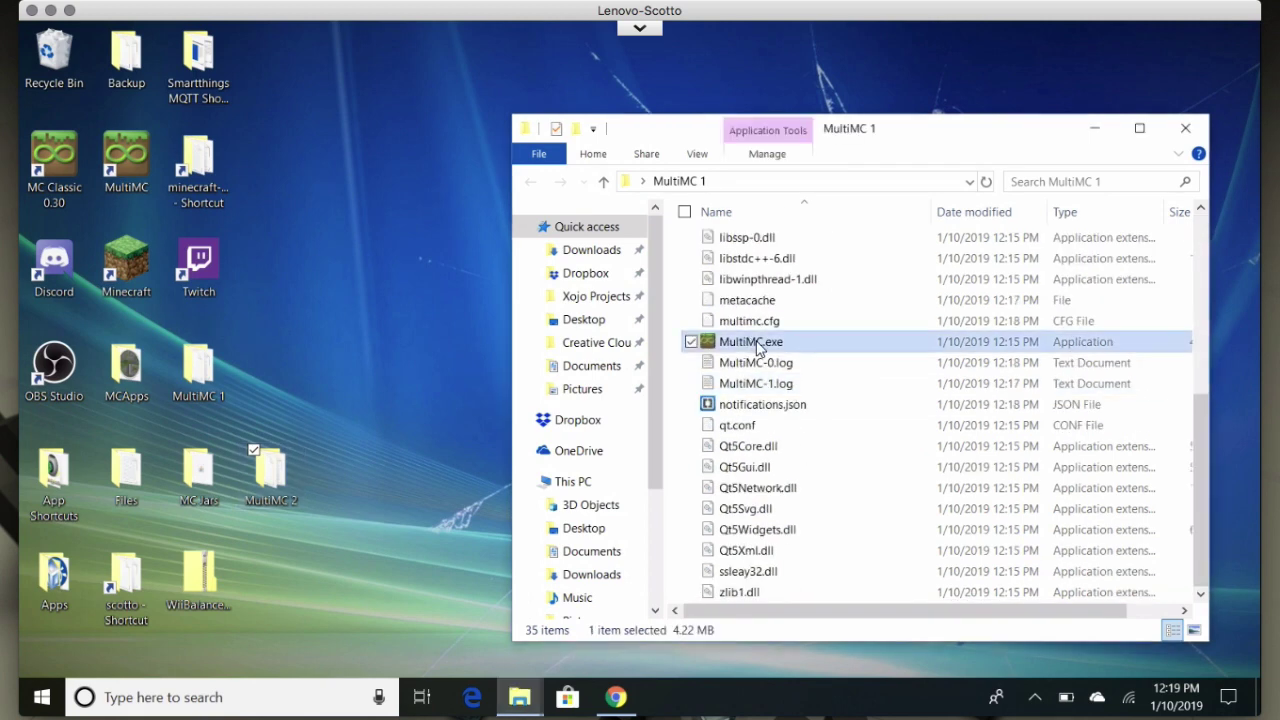
{"action": "left_click", "coordinate": [757, 345]}
{"action": "left_click", "coordinate": [764, 341]}
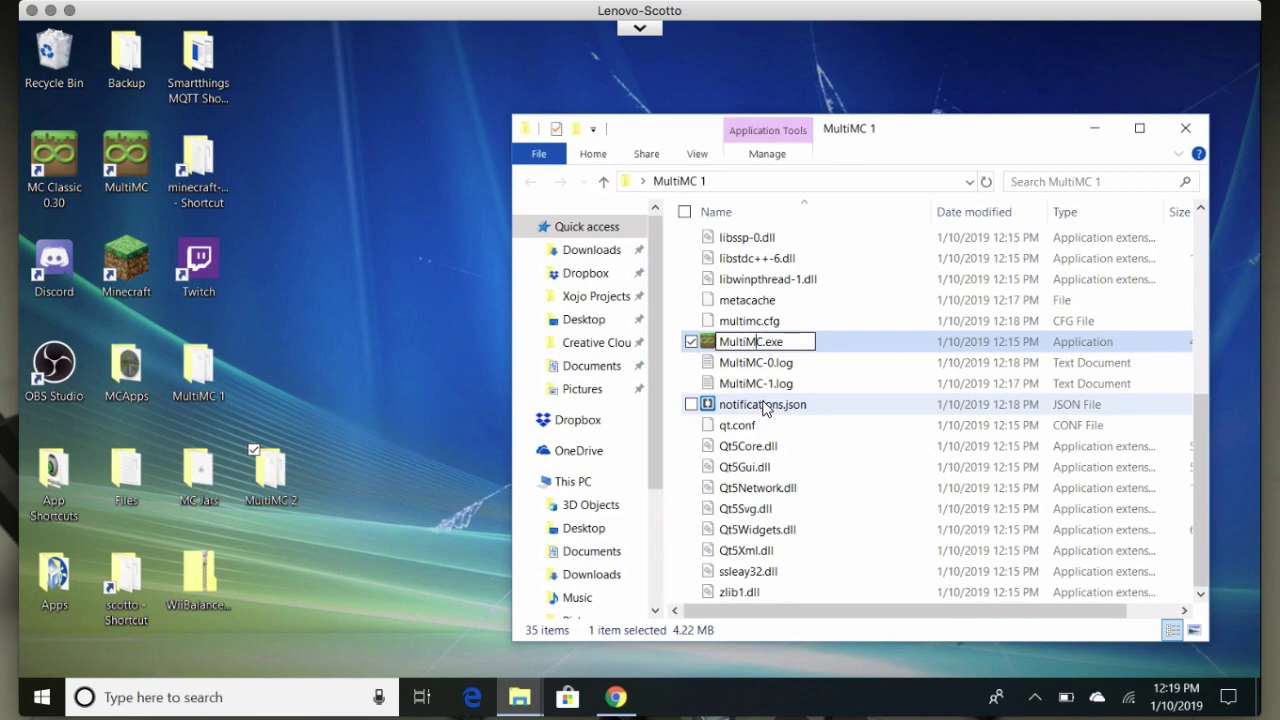
{"action": "type", "text": "1"}
{"action": "left_click", "coordinate": [825, 405]}
In the MultiMC 2 folder, rename MultiMC.exe to 'MultiMC 2.exe'.
{"action": "double_click", "coordinate": [268, 474]}
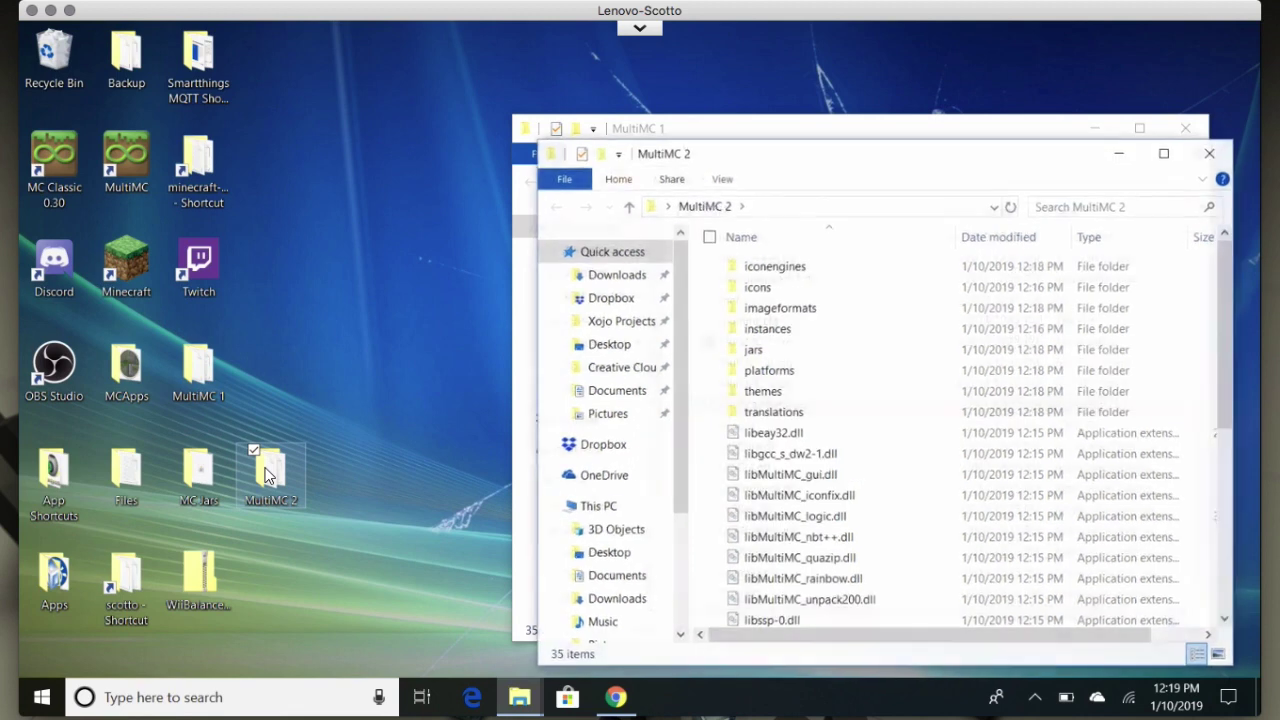
{"action": "scroll", "coordinate": [814, 471], "scroll_direction": "down", "scroll_amount": 6}
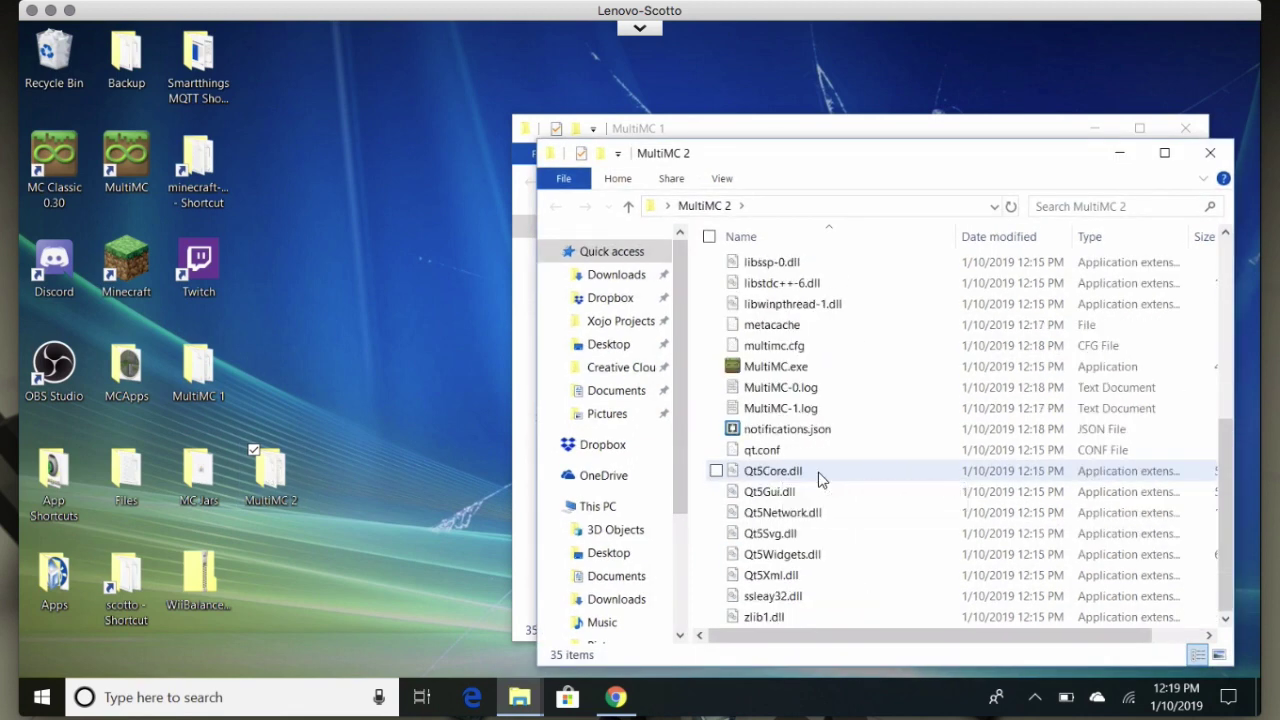
{"action": "left_click", "coordinate": [777, 366]}
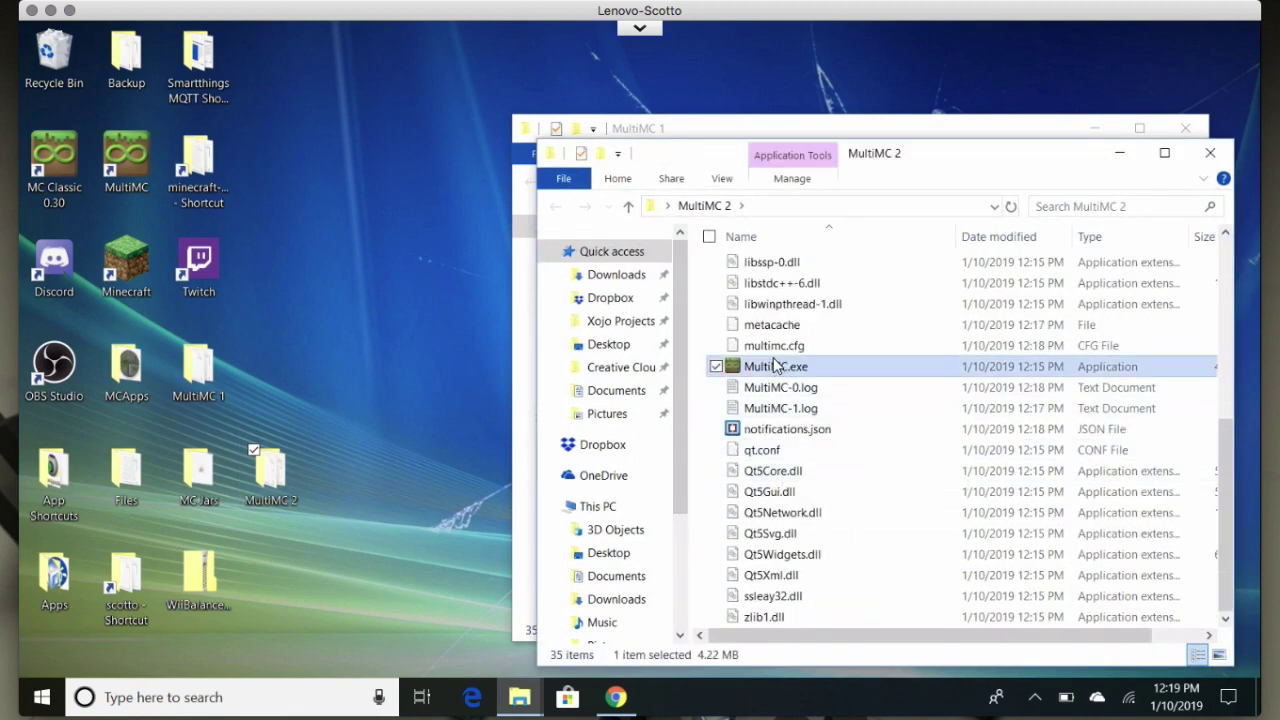
{"action": "left_click", "coordinate": [782, 368]}
{"action": "left_click", "coordinate": [781, 367]}
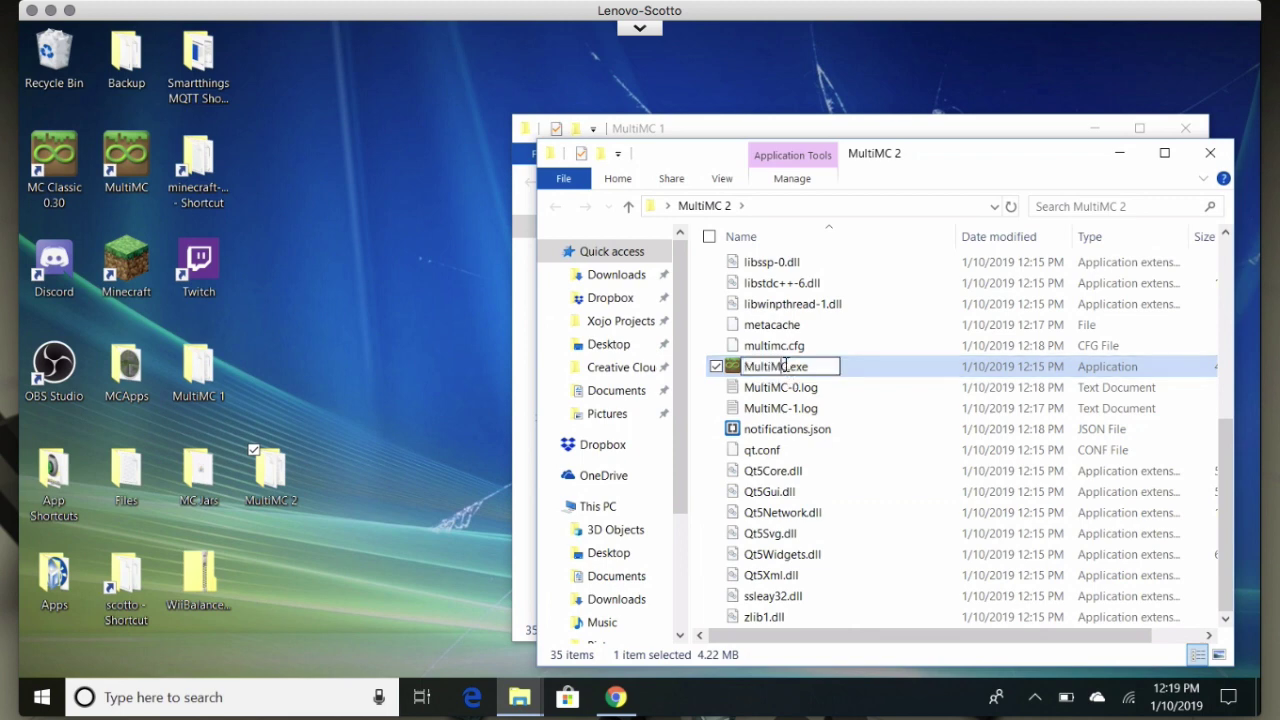
{"action": "type", "text": "2"}
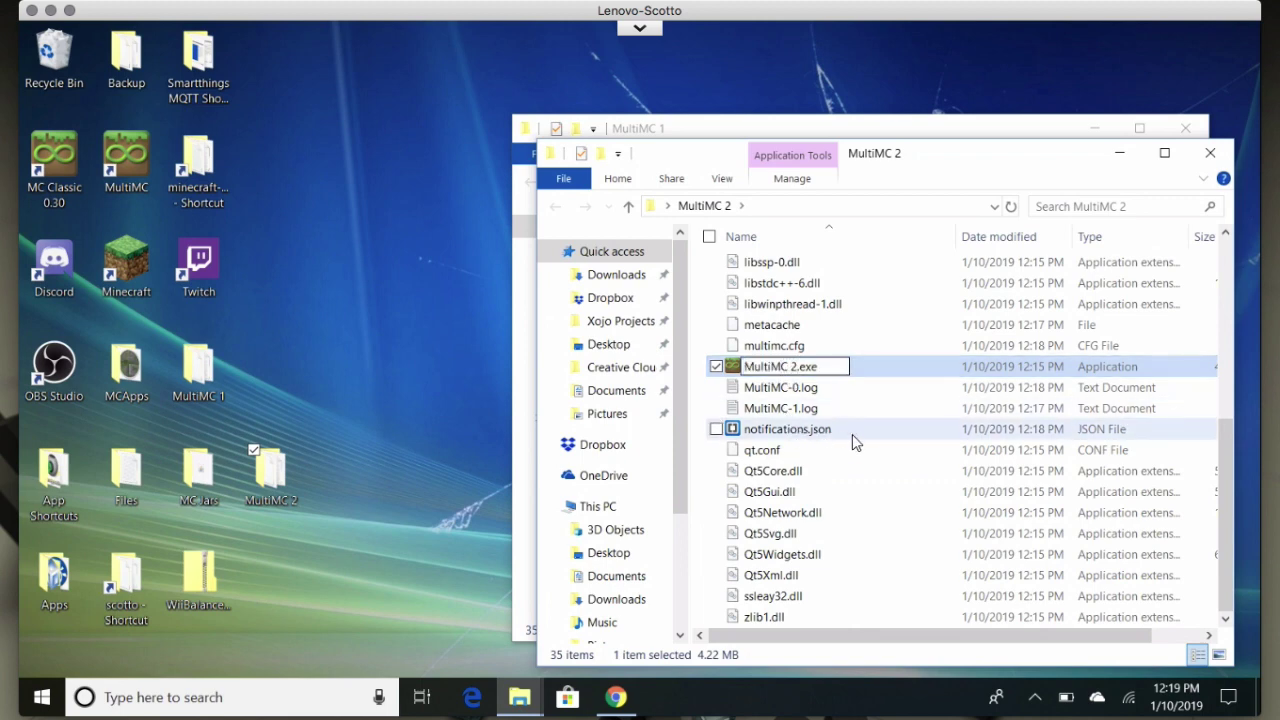
{"action": "left_click", "coordinate": [858, 461]}
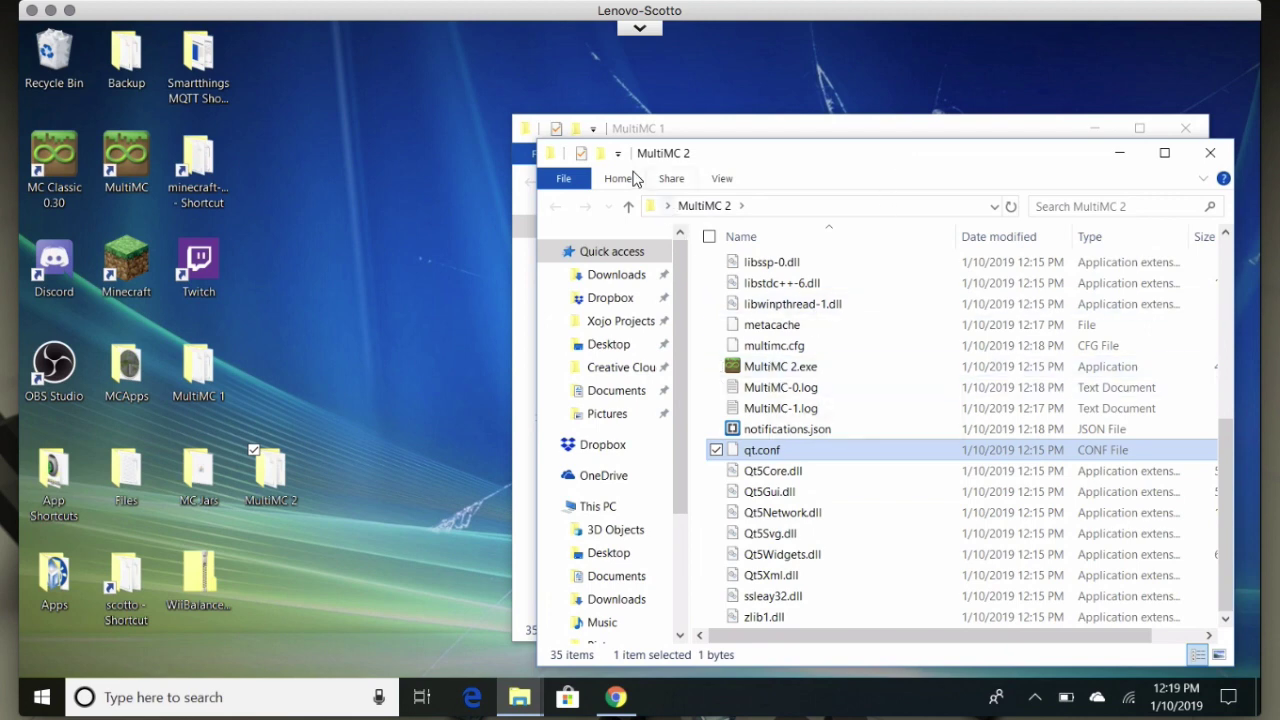
Launch MultiMC 1.exe and MultiMC 2.exe so both copies run side by side.
{"action": "left_click", "coordinate": [718, 132]}
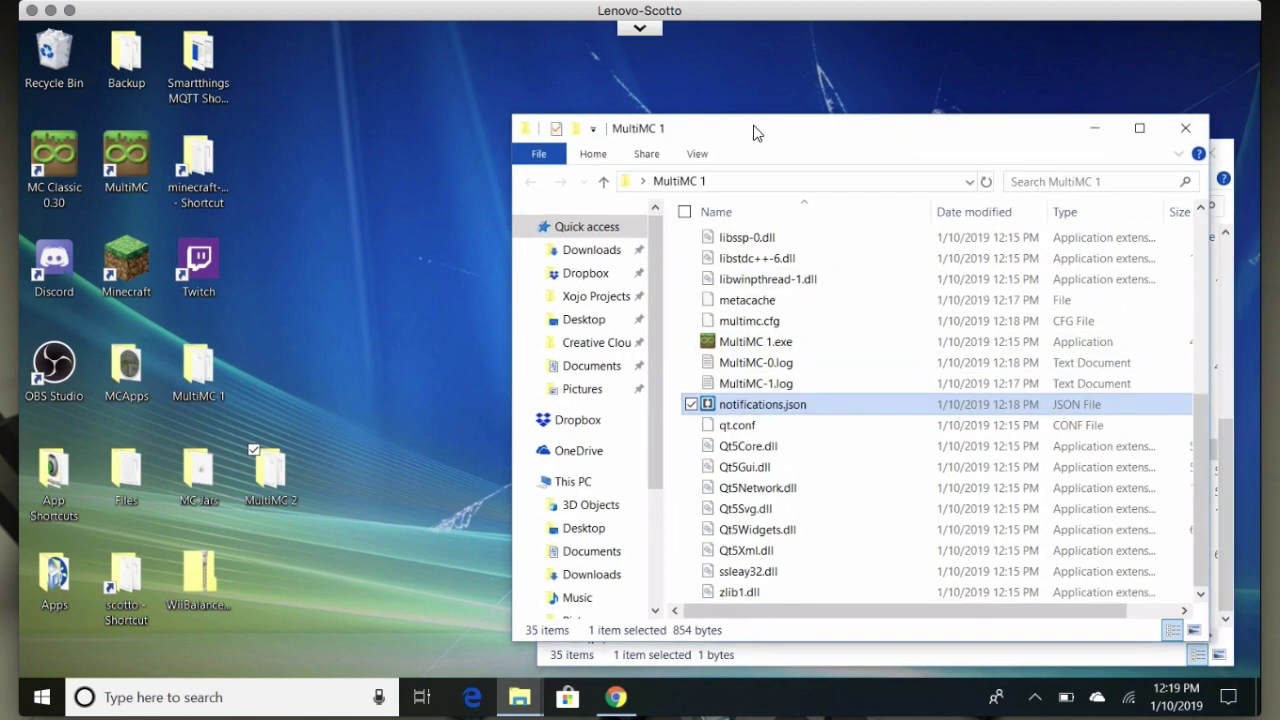
{"action": "left_click_drag", "start_coordinate": [780, 136], "coordinate": [698, 140]}
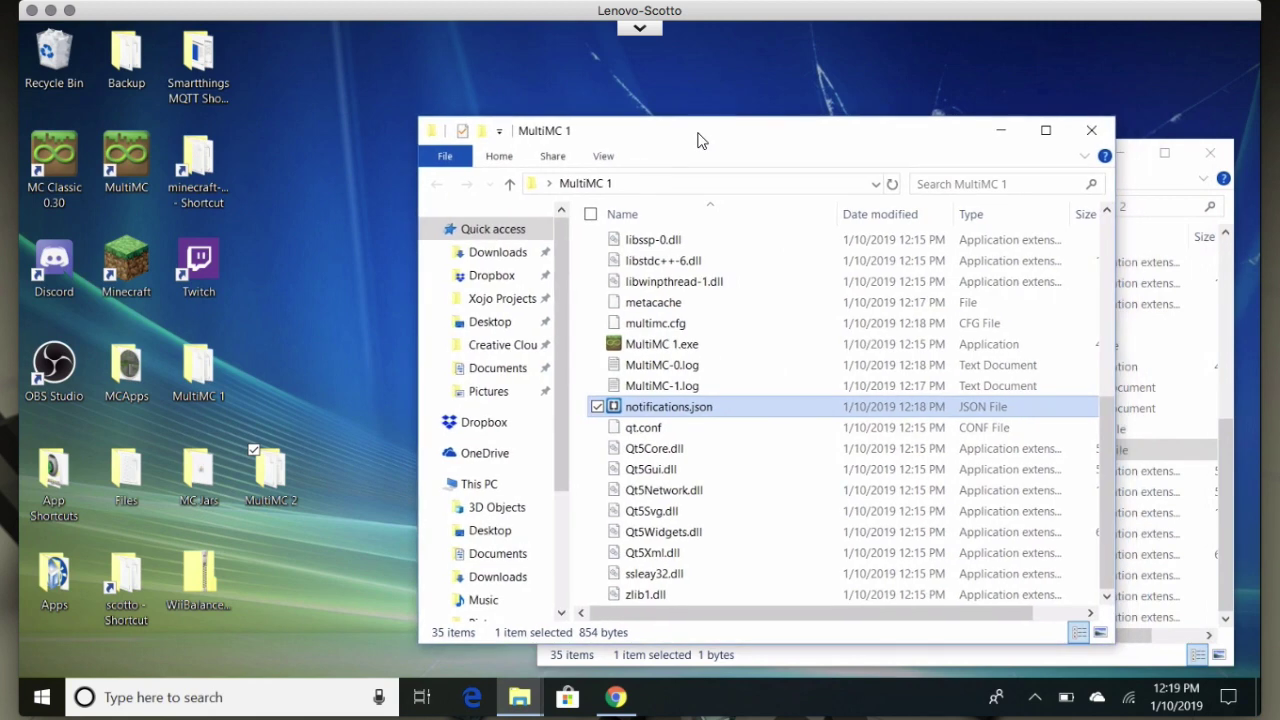
{"action": "double_click", "coordinate": [652, 344]}
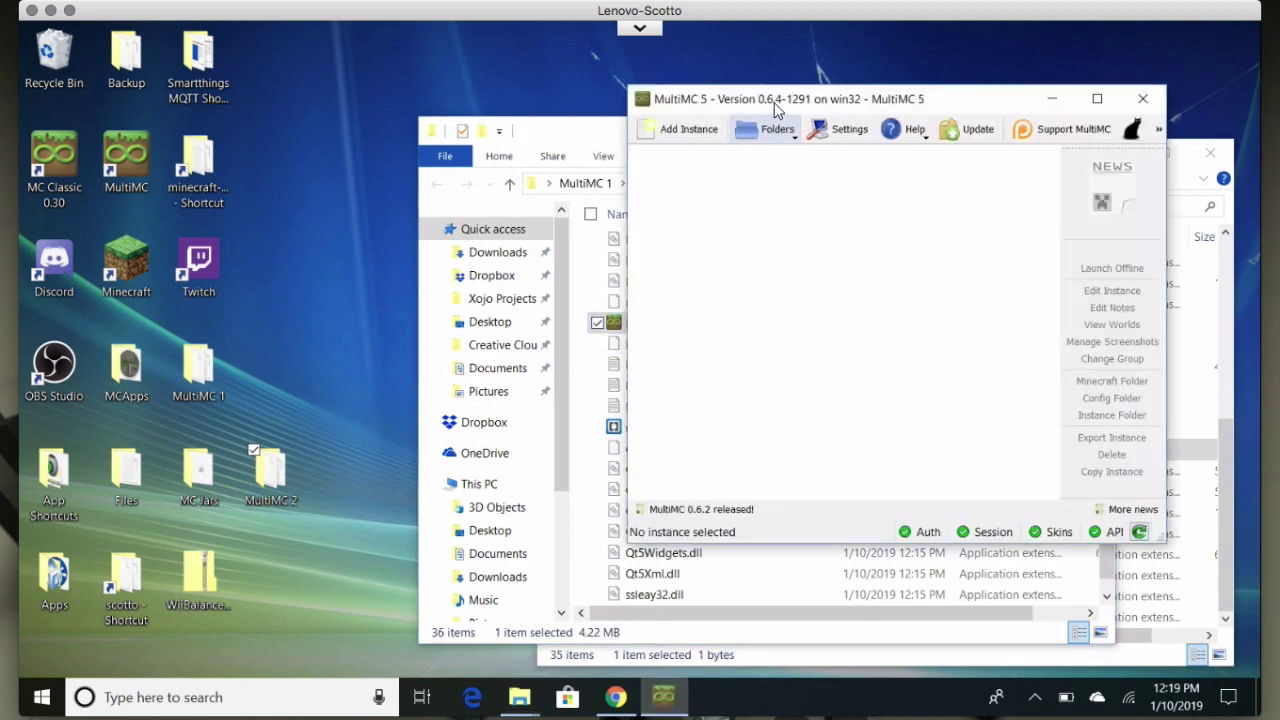
{"action": "left_click_drag", "start_coordinate": [800, 102], "coordinate": [406, 166]}
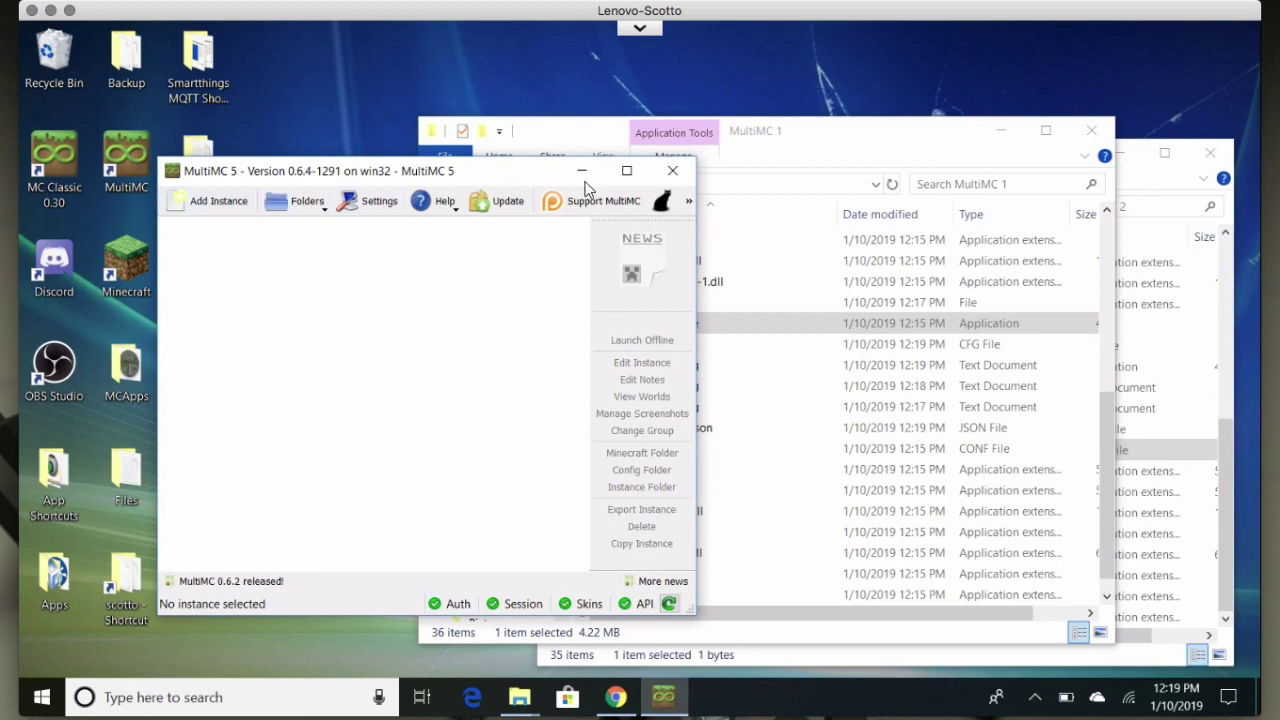
{"action": "left_click", "coordinate": [1135, 180]}
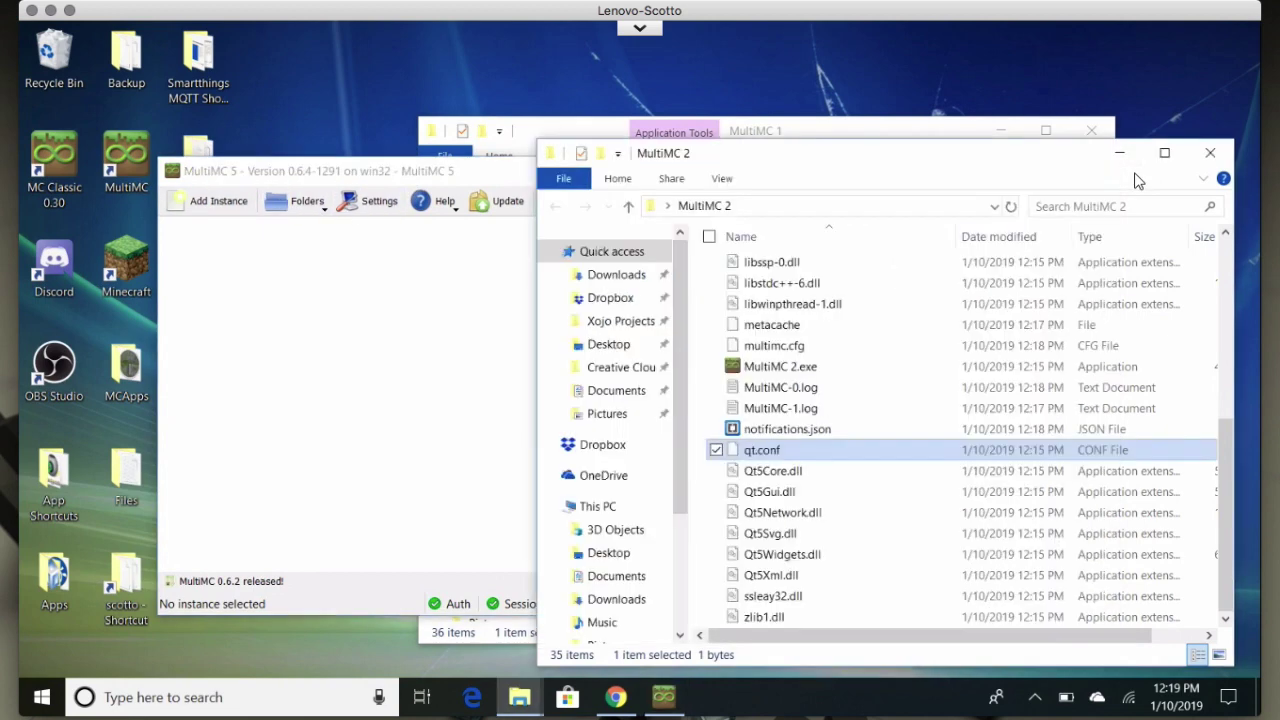
{"action": "double_click", "coordinate": [788, 366]}
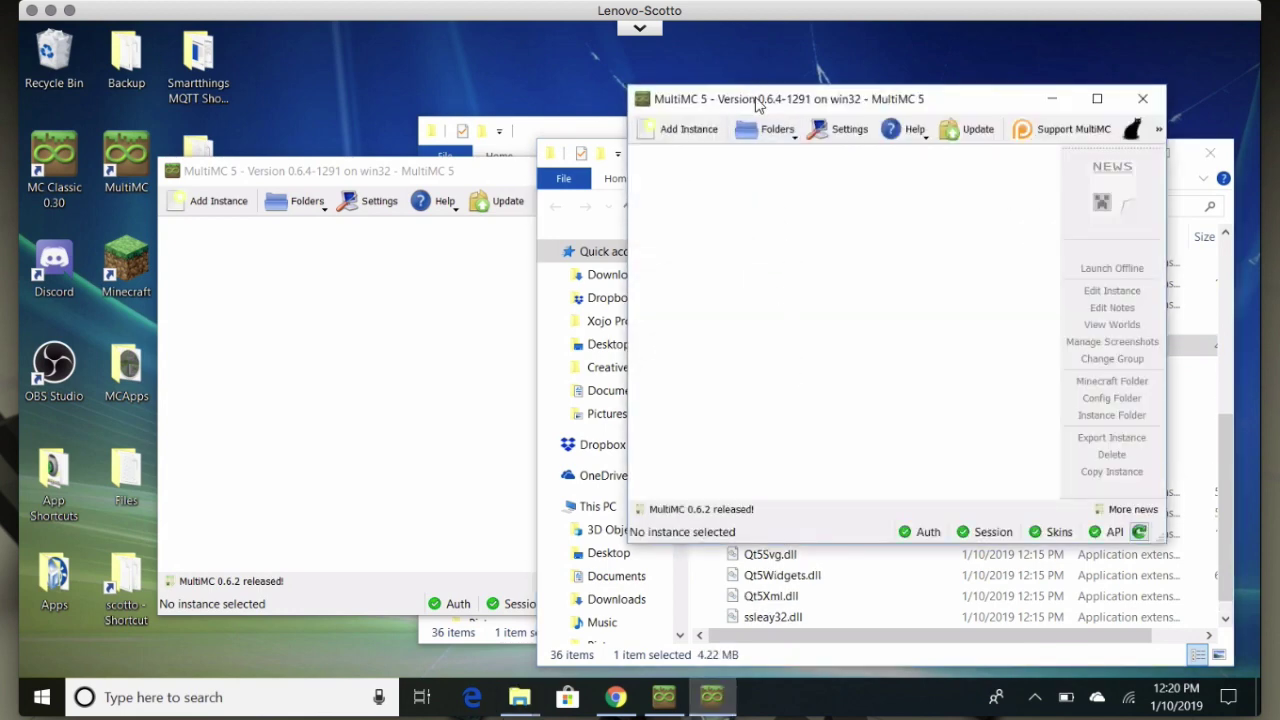
Close both MultiMC launcher windows.
{"action": "left_click", "coordinate": [372, 177]}
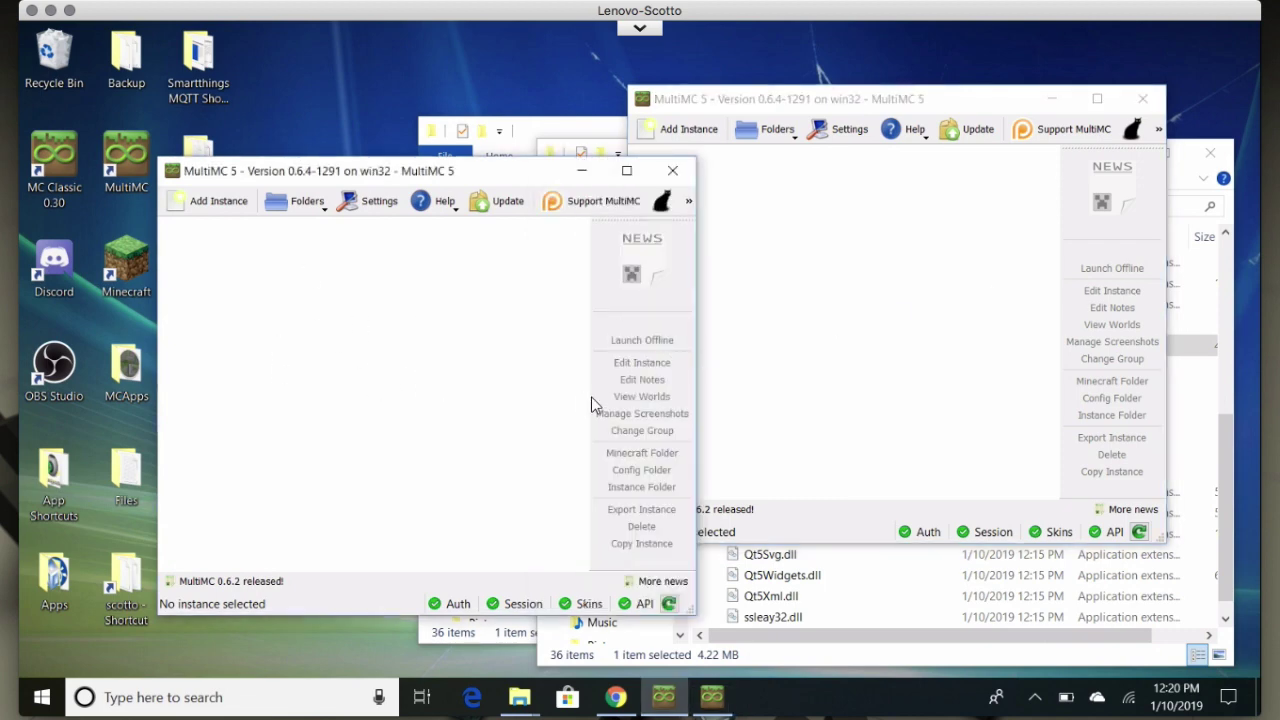
{"action": "left_click", "coordinate": [670, 185]}
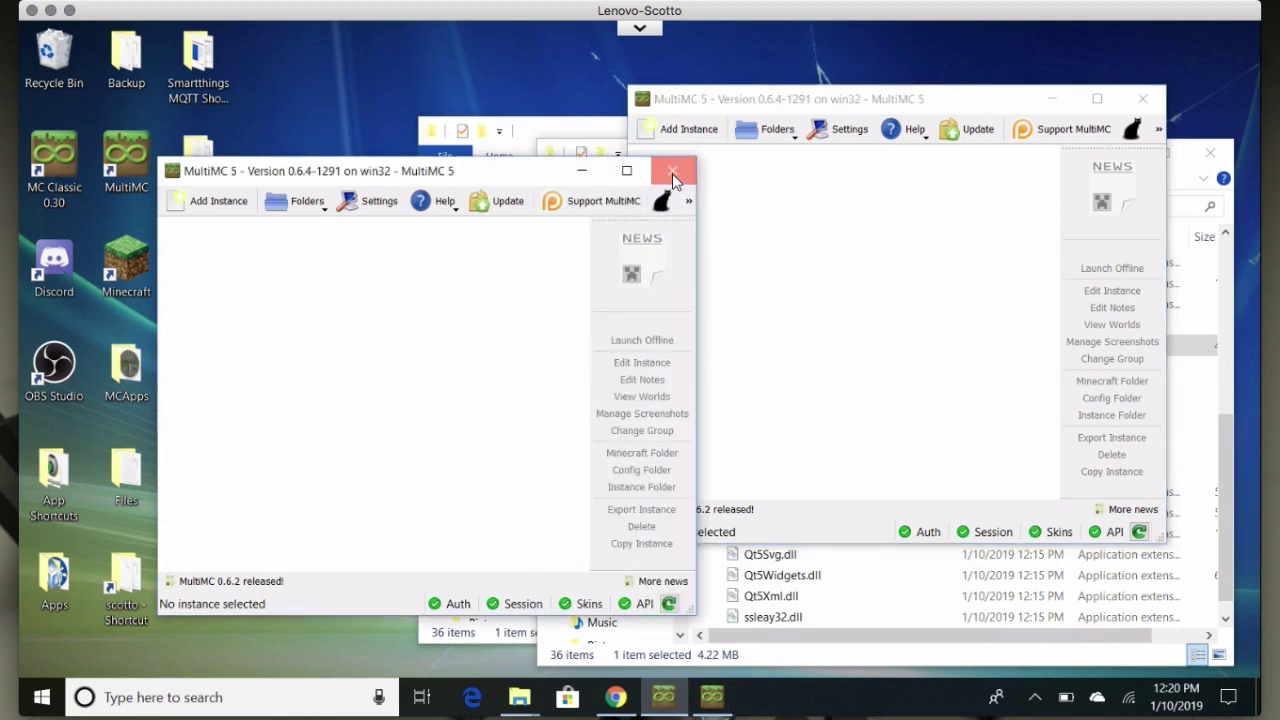
{"action": "left_click", "coordinate": [1143, 99]}
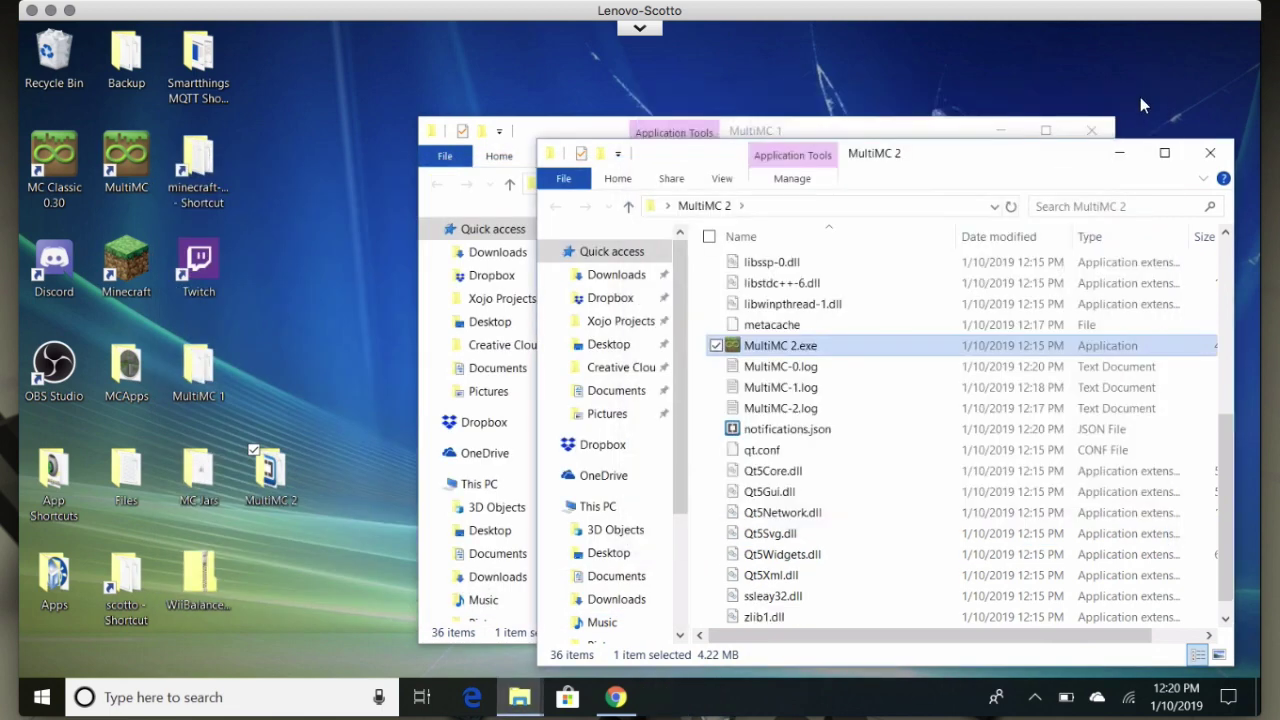
Start MultiMC 1, add a Vanilla 1.13.2 instance, and widen the launcher window.
{"action": "scroll", "coordinate": [818, 368], "scroll_direction": "up", "scroll_amount": 2}
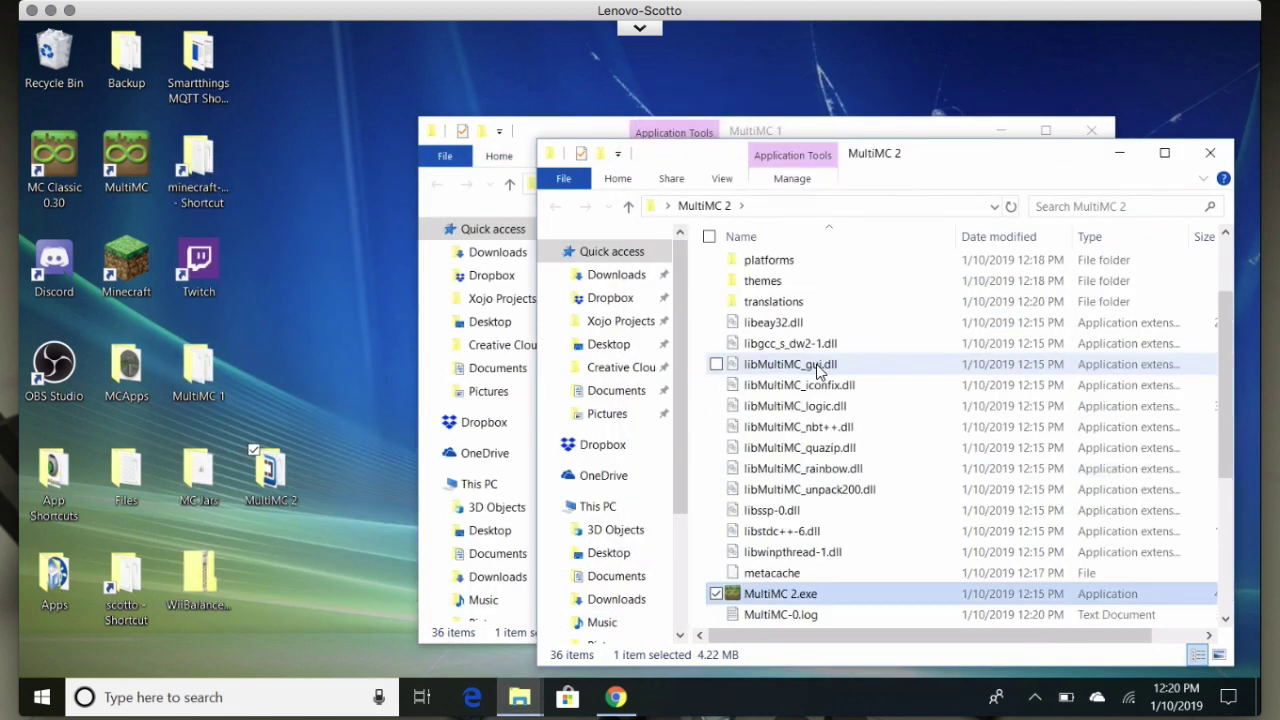
{"action": "scroll", "coordinate": [805, 362], "scroll_direction": "up", "scroll_amount": 2}
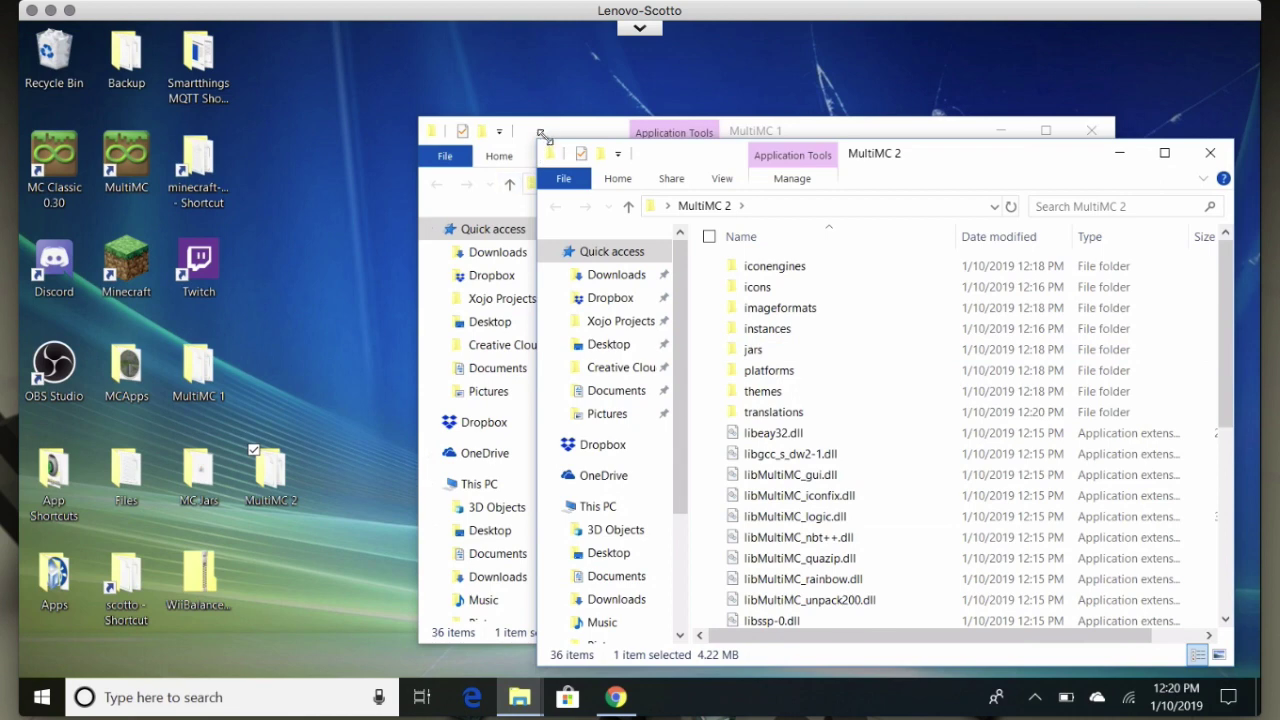
{"action": "left_click", "coordinate": [551, 134]}
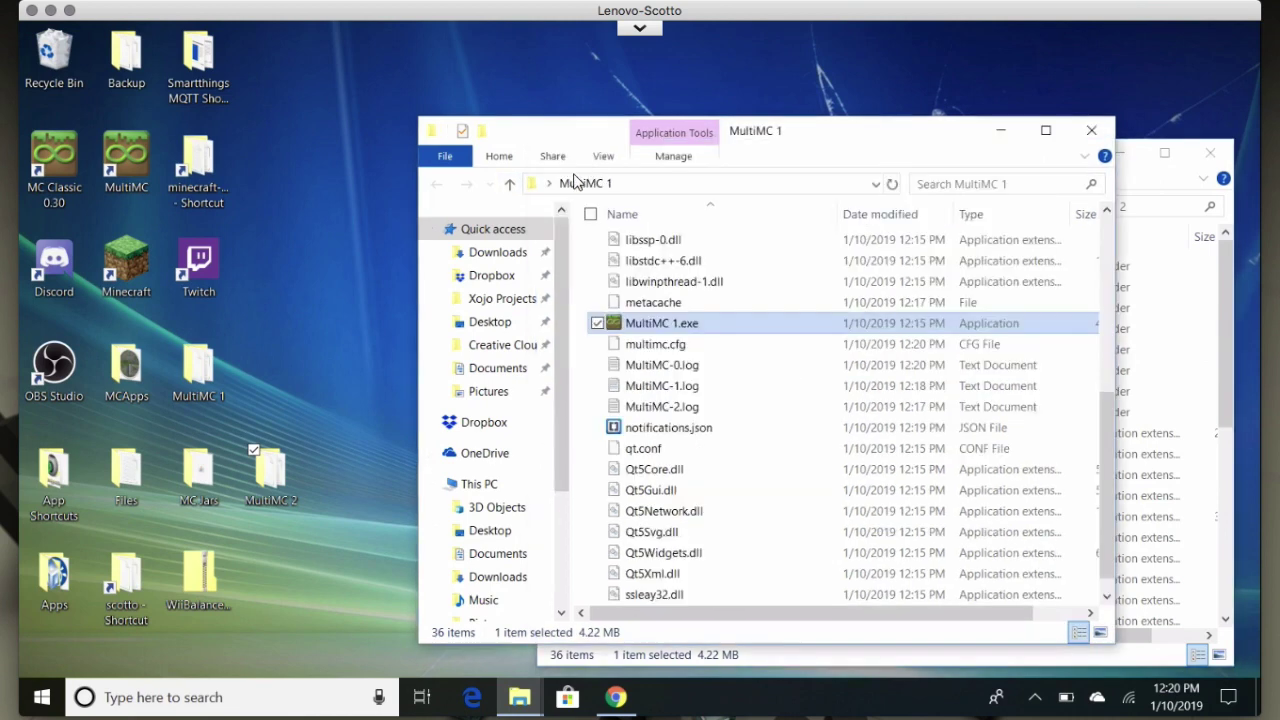
{"action": "double_click", "coordinate": [665, 324]}
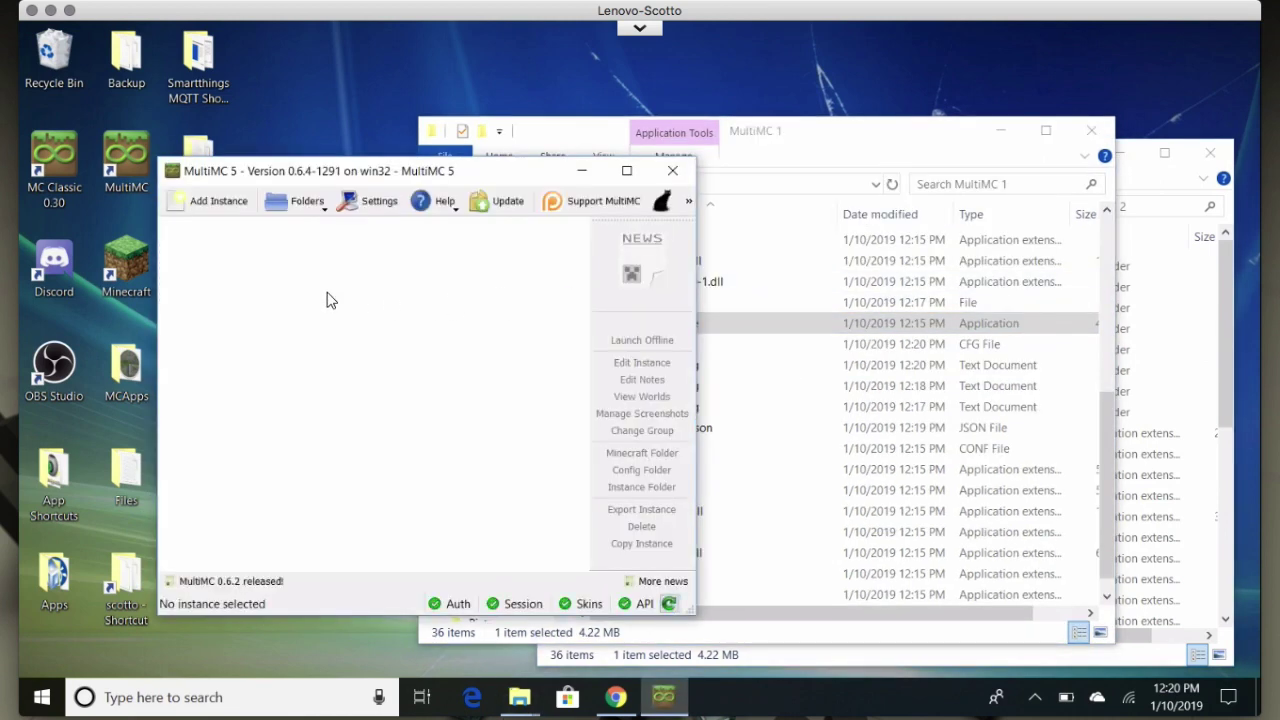
{"action": "left_click", "coordinate": [237, 210]}
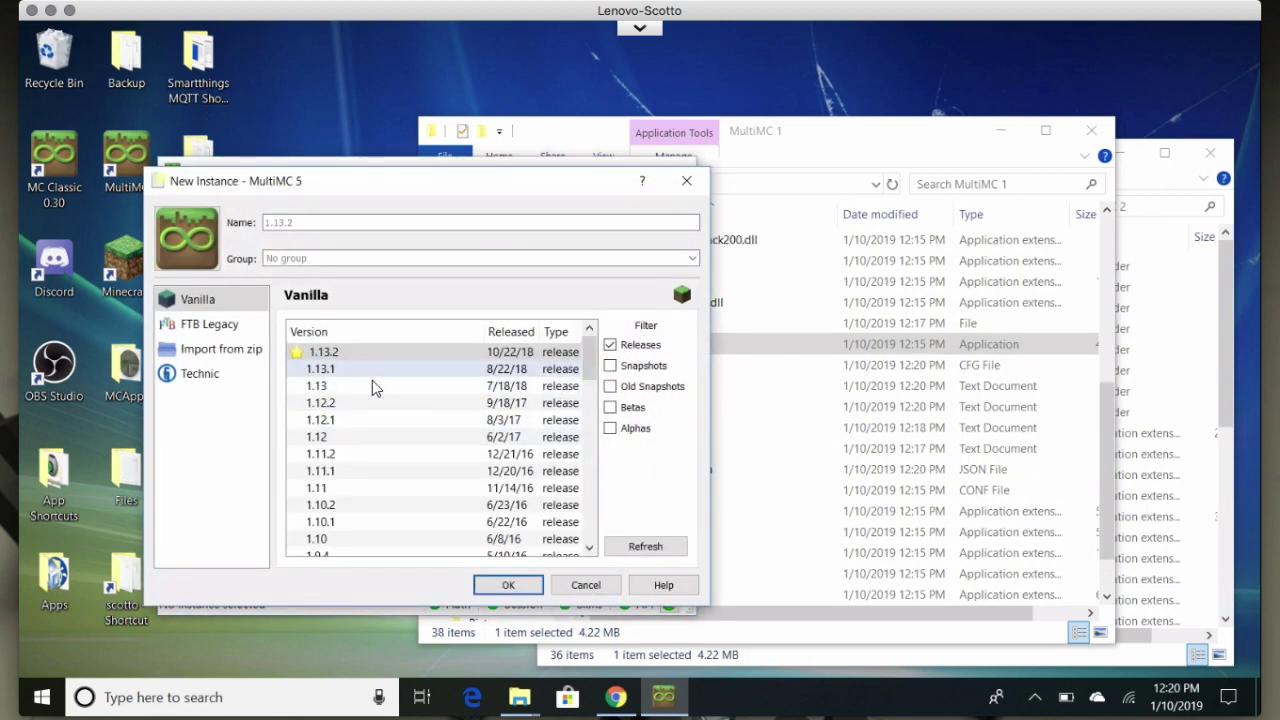
{"action": "left_click", "coordinate": [502, 586]}
{"action": "left_click_drag", "start_coordinate": [703, 612], "coordinate": [883, 617]}
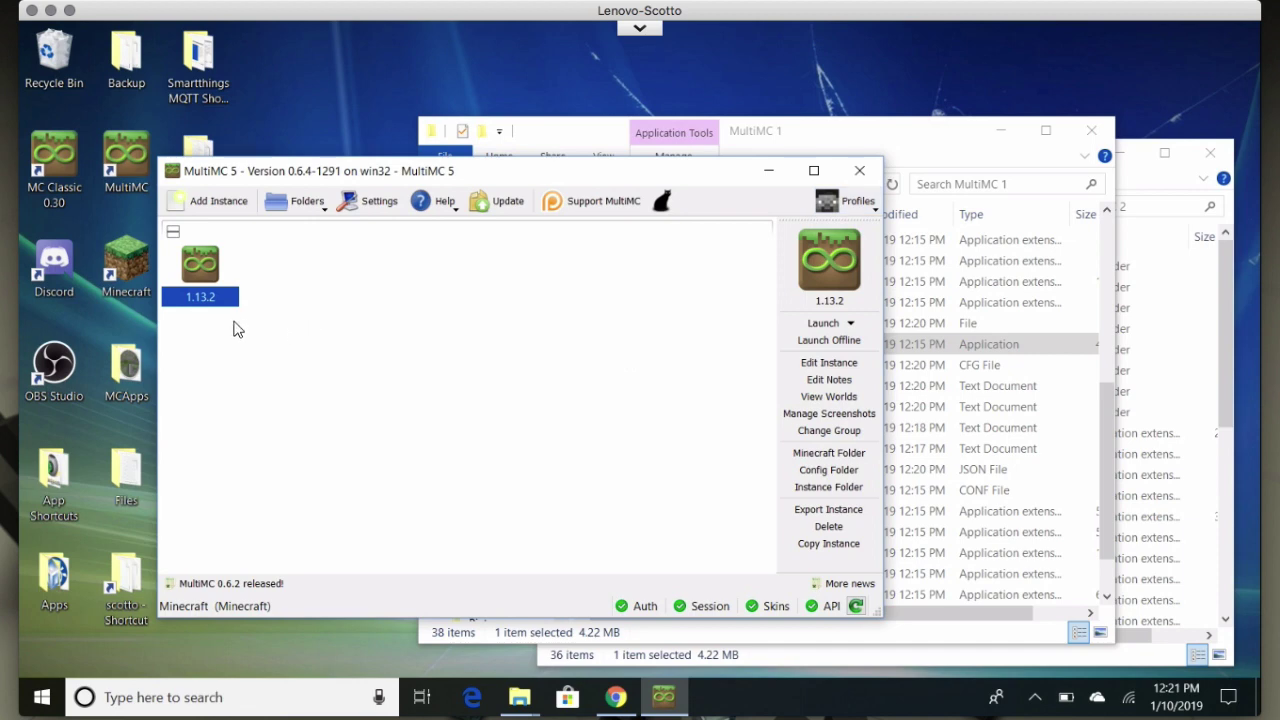
Open MultiMC 1's instances folder to confirm the 1.13.2 instance folder exists.
{"action": "left_click", "coordinate": [912, 145]}
{"action": "scroll", "coordinate": [678, 312], "scroll_direction": "up", "scroll_amount": 6}
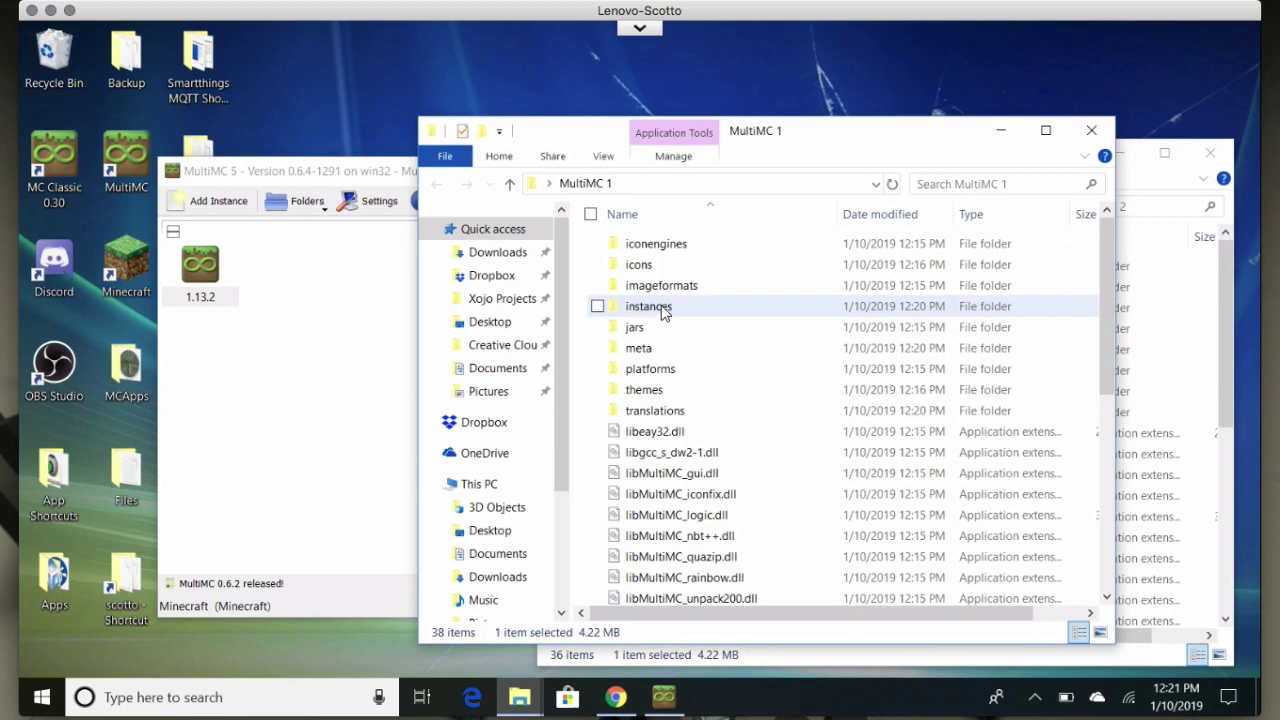
{"action": "double_click", "coordinate": [650, 306]}
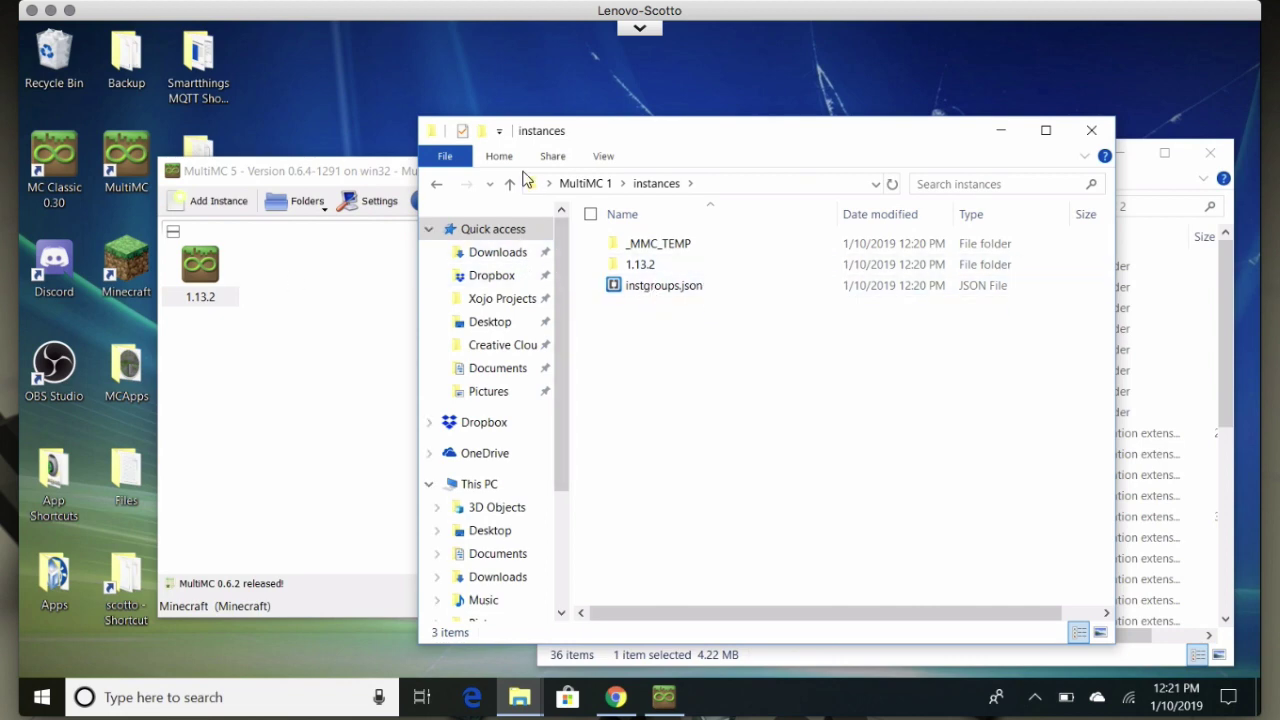
Close the MultiMC 1 launcher and its Explorer folder window.
{"action": "left_click", "coordinate": [327, 326]}
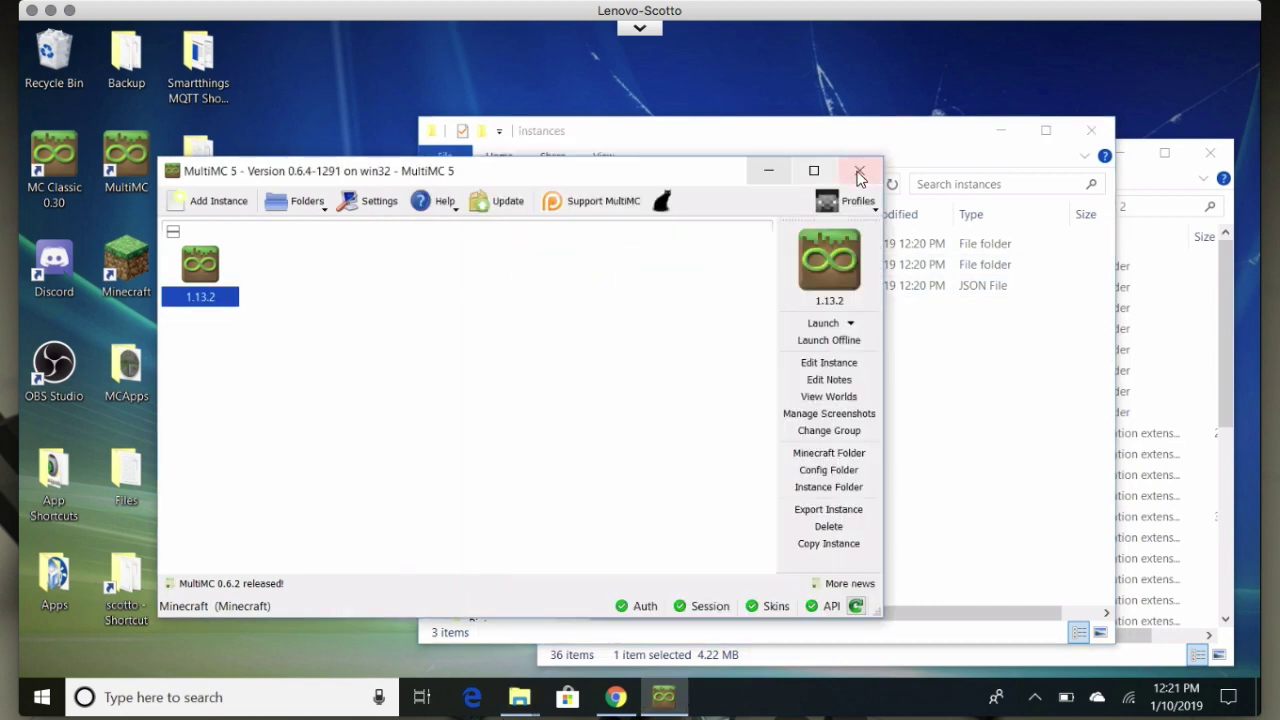
{"action": "left_click", "coordinate": [509, 186]}
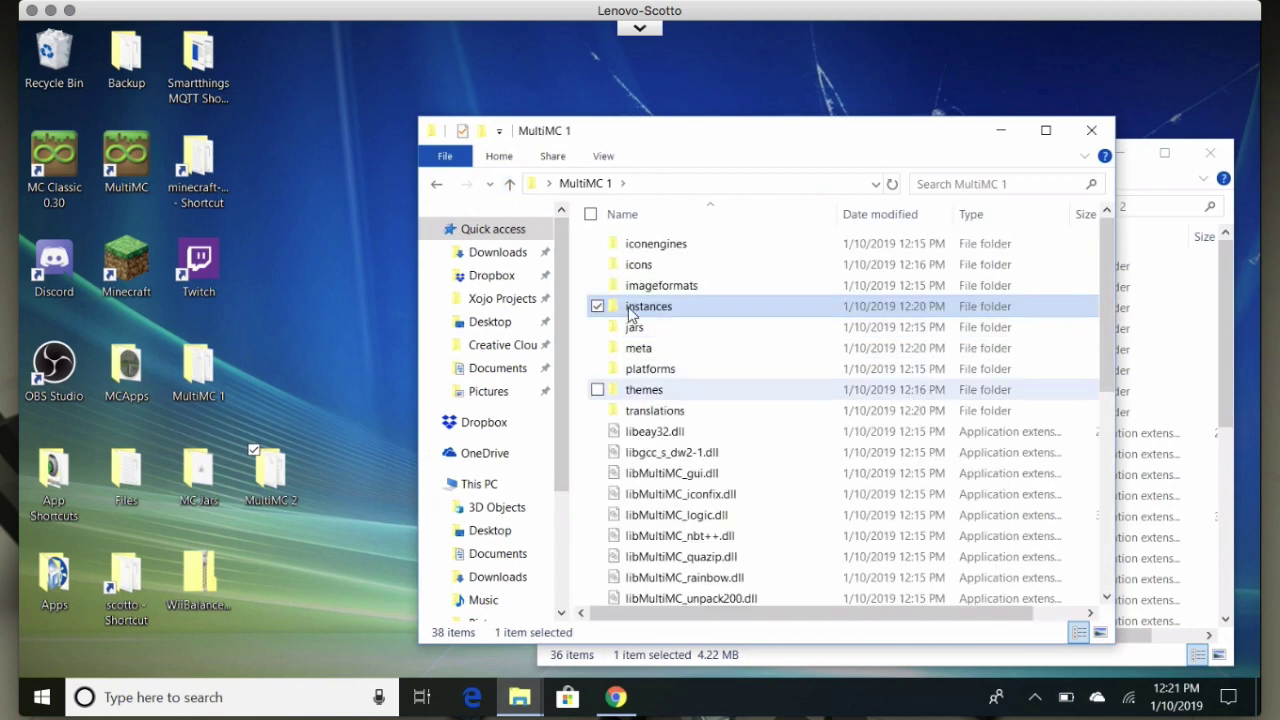
{"action": "left_click", "coordinate": [1091, 130]}
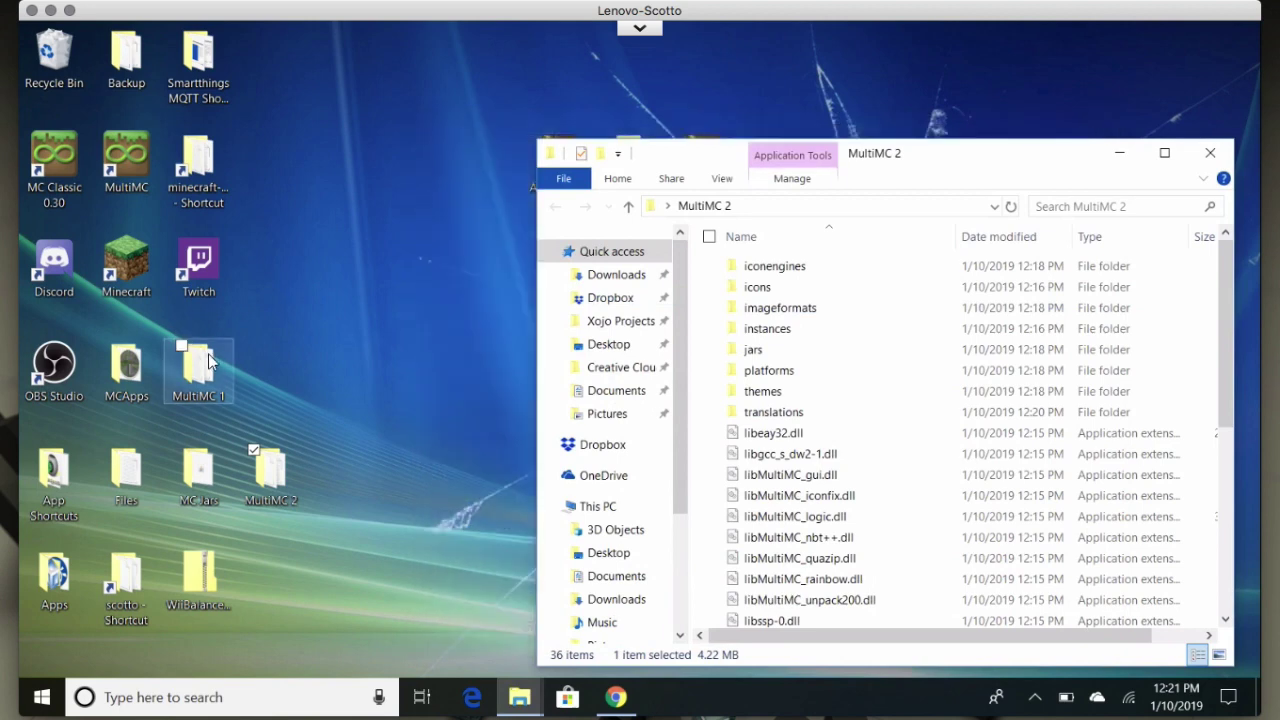